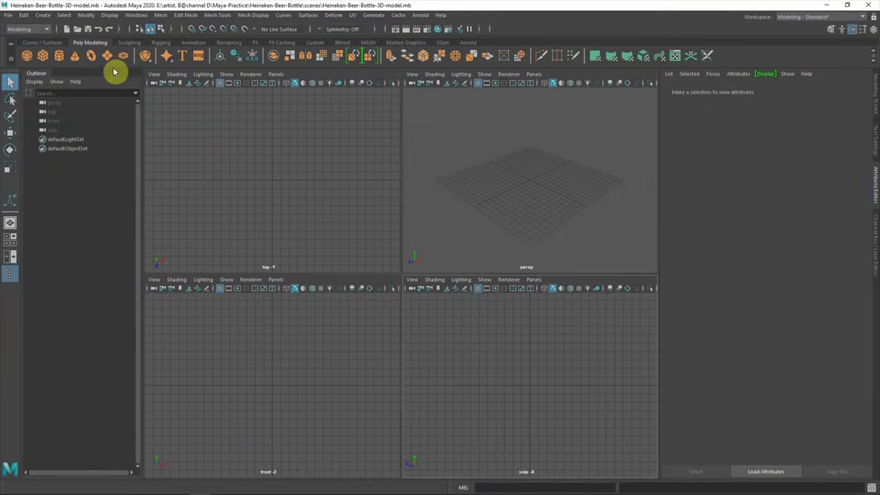
Create a polygon plane 6.9 wide and 24.4 high with 1 subdivision
{"action": "left_click", "coordinate": [108, 56]}
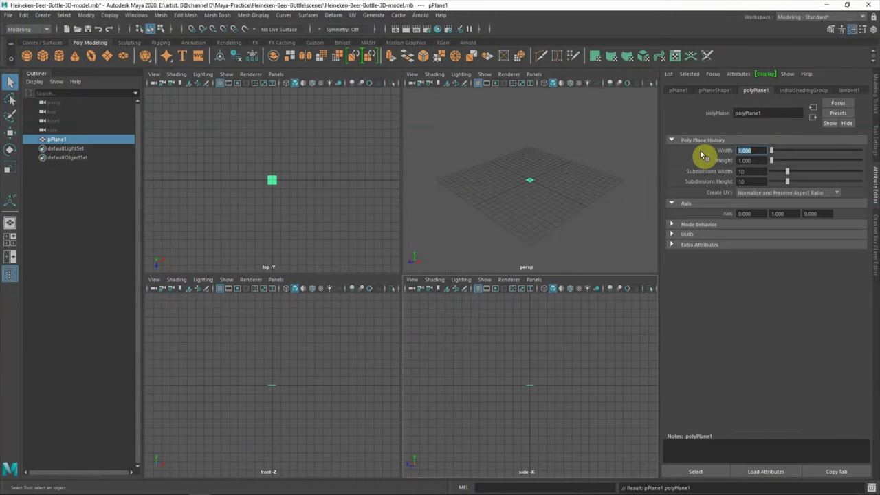
{"action": "type", "text": ".4"}
{"action": "key", "text": "Return"}
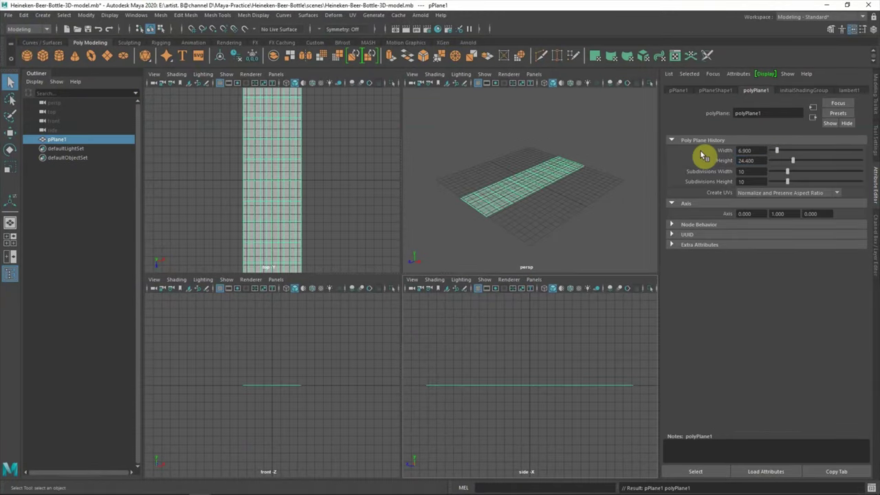
{"action": "key", "text": "Return"}
Assign the plane a new Lambert material with a bottle-front.jpg file texture
{"action": "right_click_drag", "start_coordinate": [291, 167], "coordinate": [305, 399]}
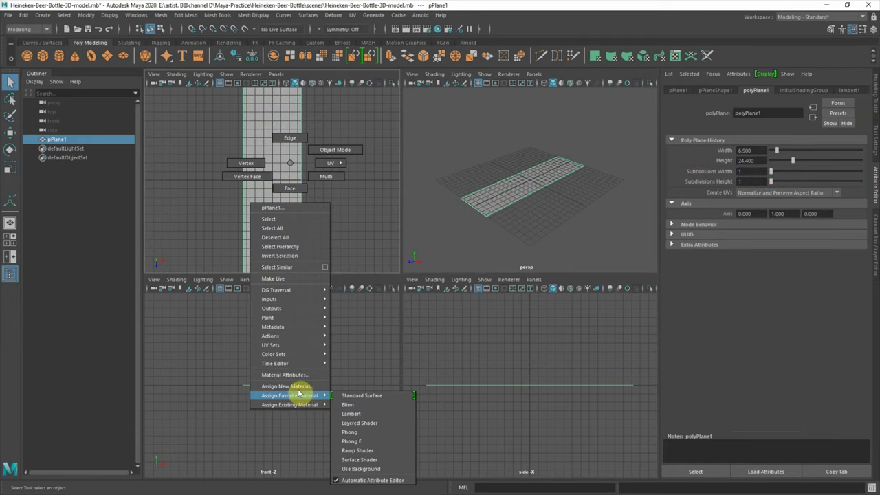
{"action": "left_click", "coordinate": [395, 204]}
{"action": "left_click", "coordinate": [852, 196]}
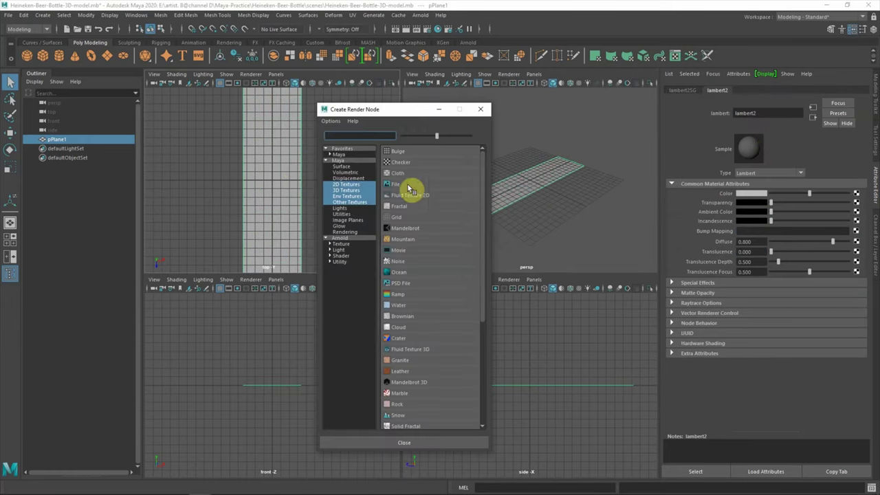
{"action": "left_click", "coordinate": [405, 189]}
{"action": "left_click", "coordinate": [858, 215]}
{"action": "left_click", "coordinate": [213, 174]}
{"action": "left_click", "coordinate": [623, 392]}
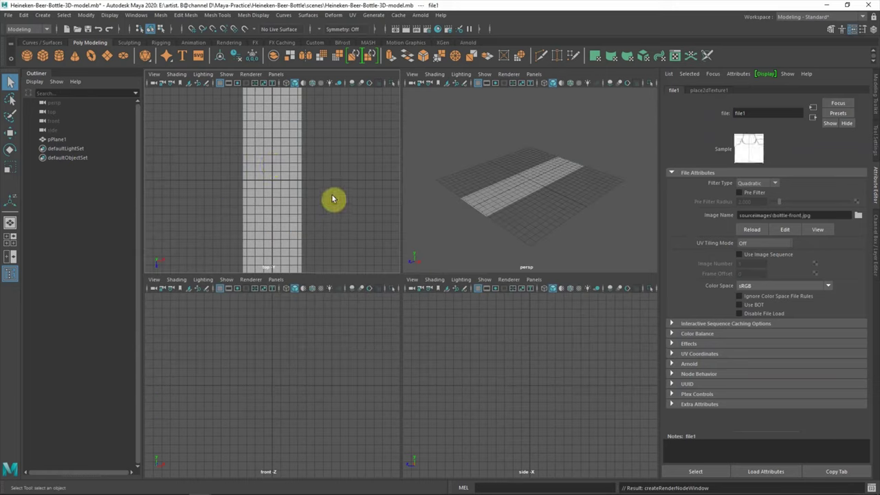
Reselect the plane and enlarge the top view to fill the layout
{"action": "left_click", "coordinate": [272, 175]}
{"action": "left_click", "coordinate": [176, 74]}
{"action": "left_click", "coordinate": [260, 153]}
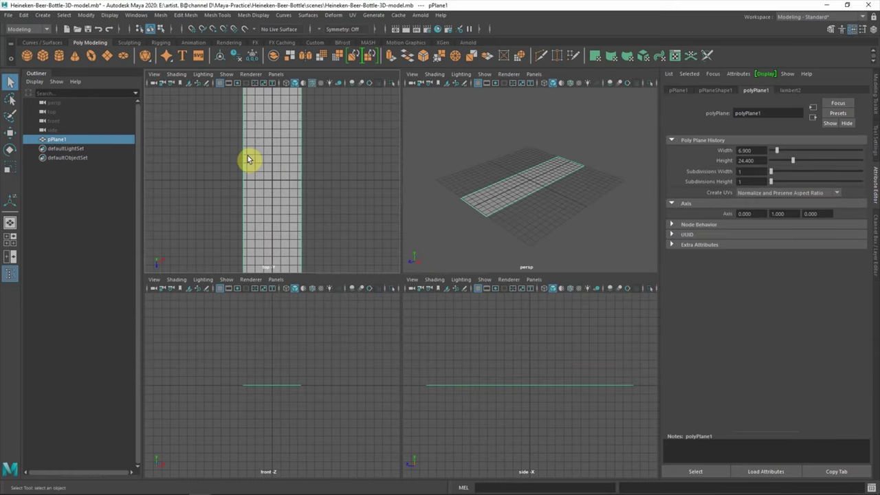
{"action": "key", "text": "space"}
{"action": "left_click", "coordinate": [179, 74]}
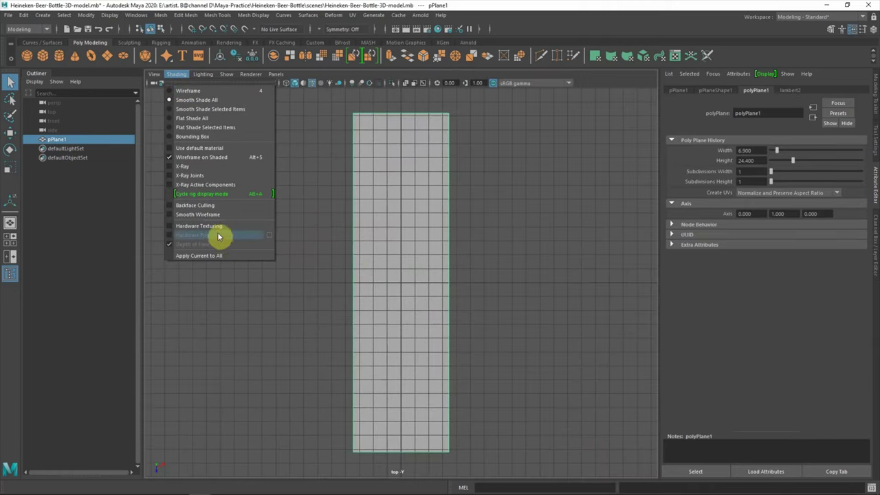
Show the texture on the plane, give it planar UVs, and name it front_reference
{"action": "left_click", "coordinate": [206, 226]}
{"action": "left_click", "coordinate": [352, 14]}
{"action": "left_click", "coordinate": [364, 120]}
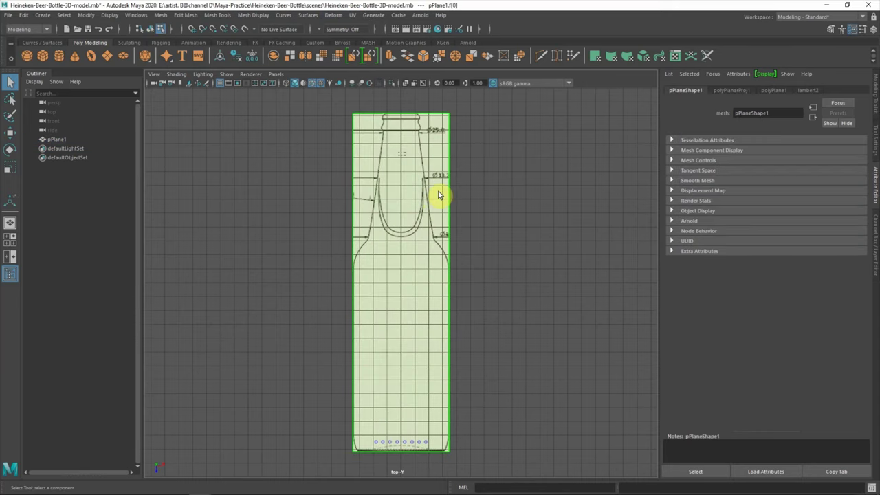
{"action": "left_click", "coordinate": [58, 139]}
{"action": "type", "text": "front_reference"}
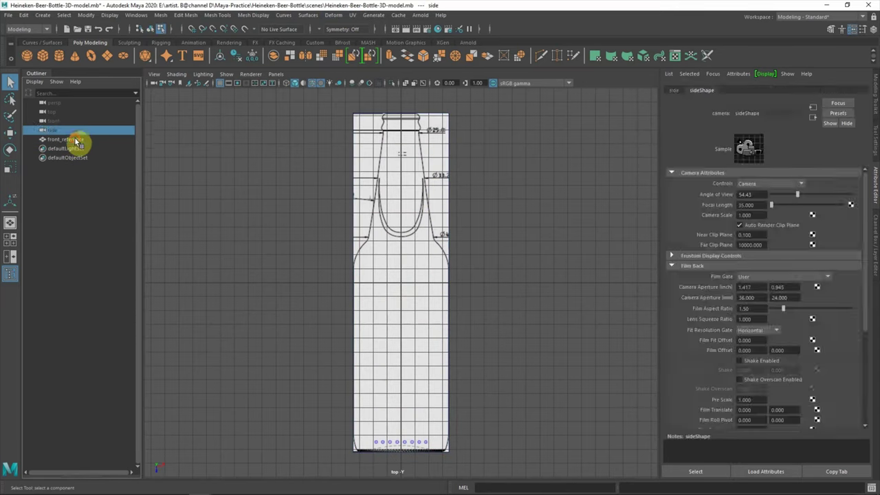
Rotate front_reference upright and show its bottle texture in the perspective view
{"action": "key", "text": "space"}
{"action": "key", "text": "space"}
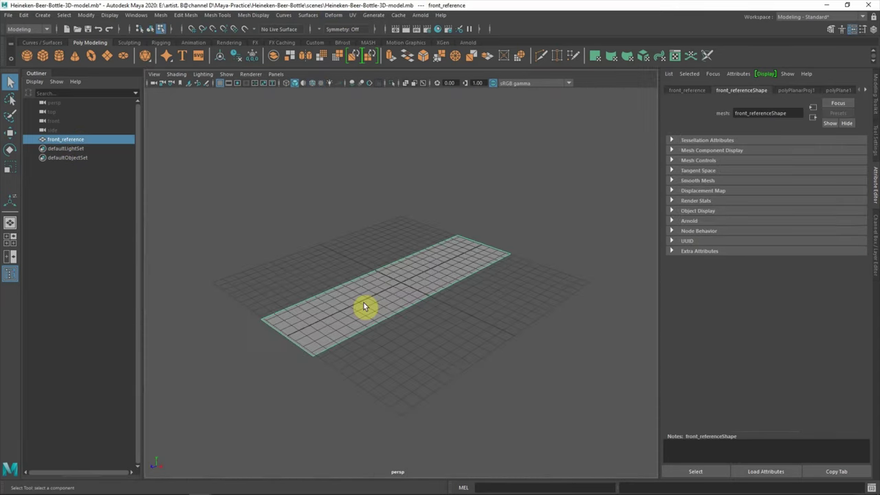
{"action": "key", "text": "e"}
{"action": "left_click_drag", "start_coordinate": [375, 274], "coordinate": [383, 206]}
{"action": "left_click", "coordinate": [176, 73]}
{"action": "left_click", "coordinate": [186, 158]}
{"action": "left_click", "coordinate": [176, 73]}
{"action": "left_click", "coordinate": [186, 141]}
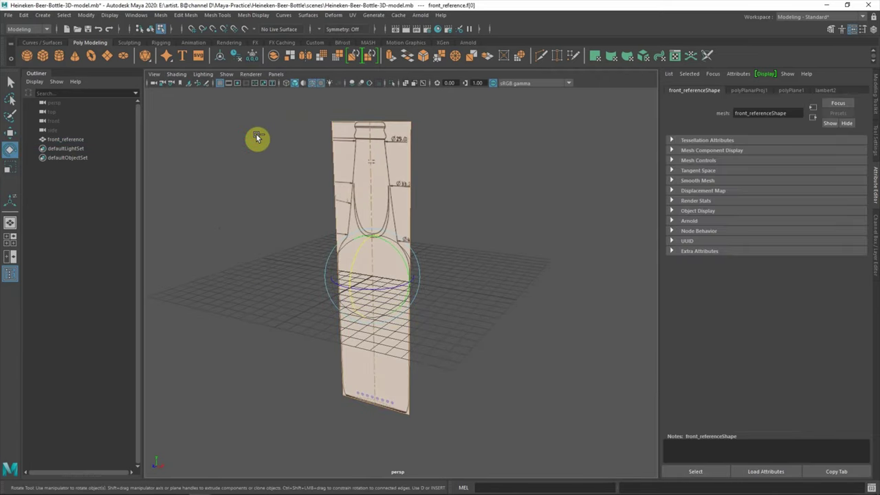
Duplicate front_reference and begin renaming the copy
{"action": "left_click", "coordinate": [74, 139]}
{"action": "key", "text": "ctrl+d"}
{"action": "double_click", "coordinate": [69, 148]}
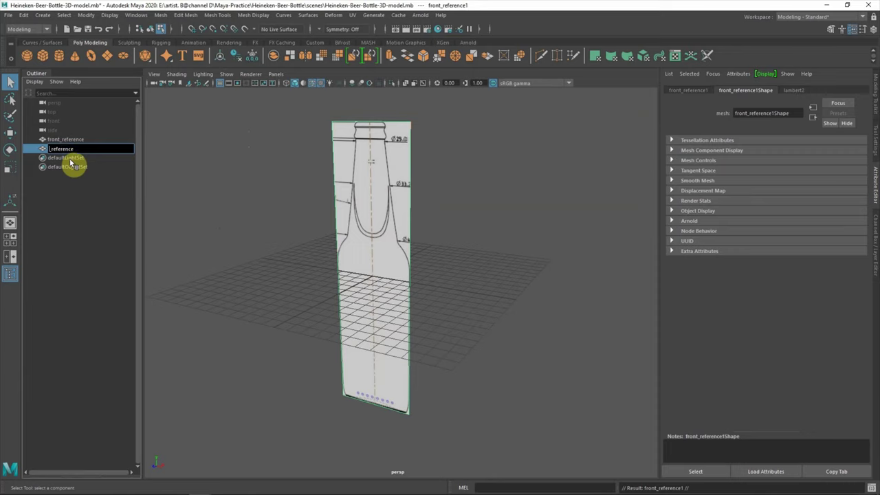
{"action": "type", "text": "side_"}
Give side_reference a new Lambert material textured with bottle-side.jpg
{"action": "right_click_drag", "start_coordinate": [373, 139], "coordinate": [374, 359]}
{"action": "left_click", "coordinate": [355, 249]}
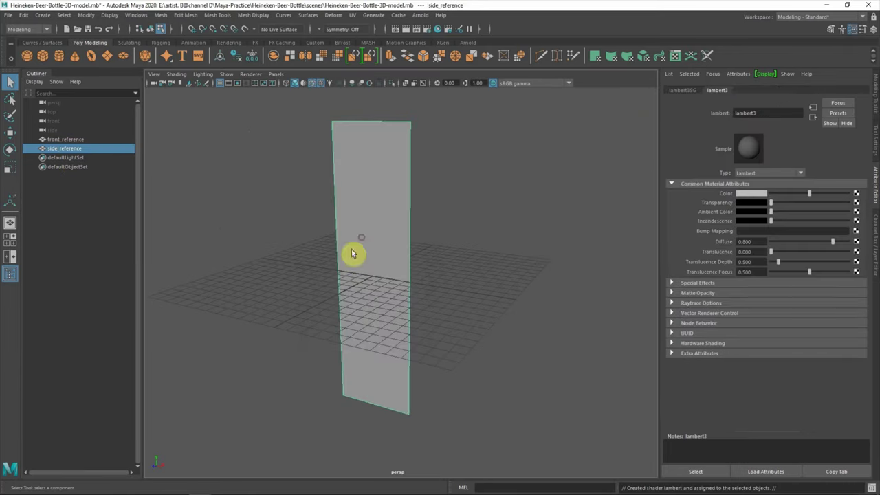
{"action": "left_click", "coordinate": [857, 197]}
{"action": "left_click", "coordinate": [413, 190]}
{"action": "left_click", "coordinate": [226, 170]}
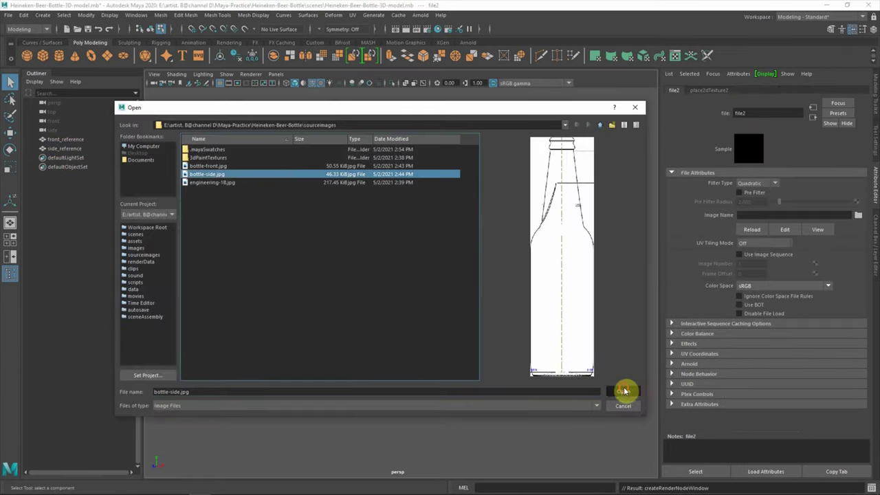
{"action": "left_click", "coordinate": [624, 389]}
{"action": "left_click", "coordinate": [69, 148]}
Rotate side_reference 90° across the front plane and show textures in front and side views
{"action": "key", "text": "e"}
{"action": "left_click_drag", "start_coordinate": [387, 288], "coordinate": [440, 289]}
{"action": "left_click", "coordinate": [461, 289]}
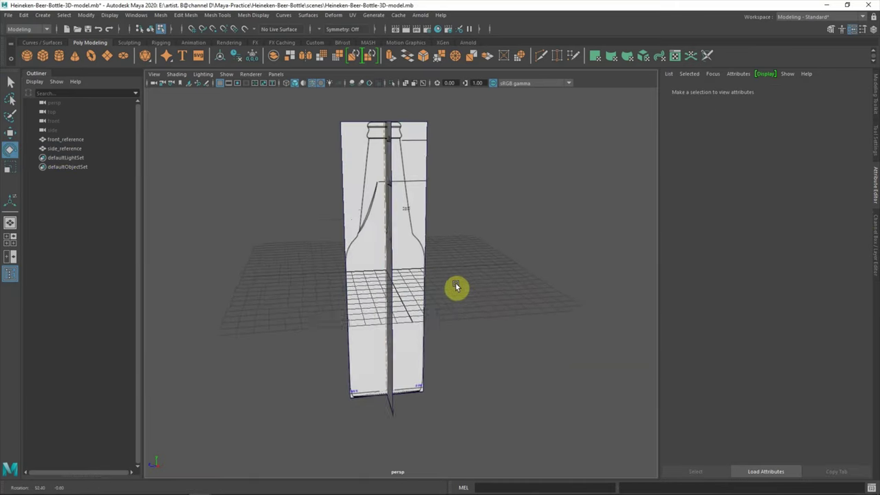
{"action": "key", "text": "space"}
{"action": "left_click", "coordinate": [176, 280]}
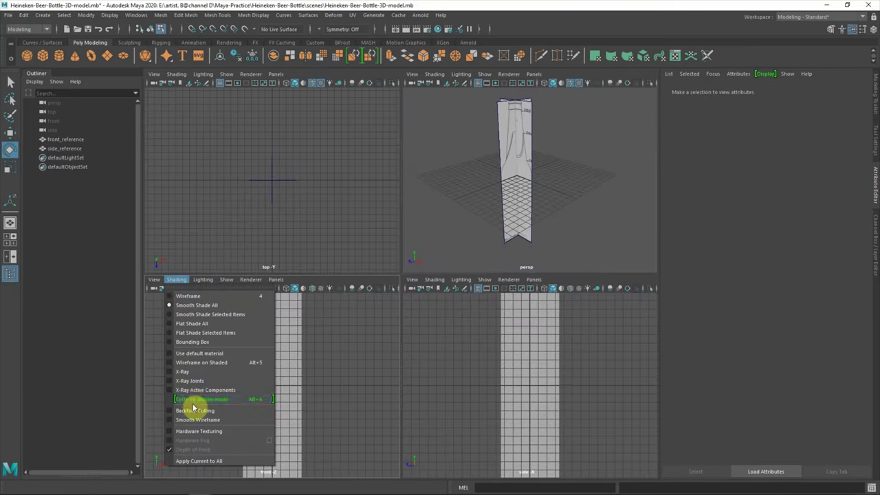
{"action": "left_click", "coordinate": [195, 405]}
{"action": "left_click", "coordinate": [434, 279]}
{"action": "left_click", "coordinate": [444, 407]}
Orbit around the bottle planes and show the channel and layer panel
{"action": "key", "text": "space"}
{"action": "key", "text": "space"}
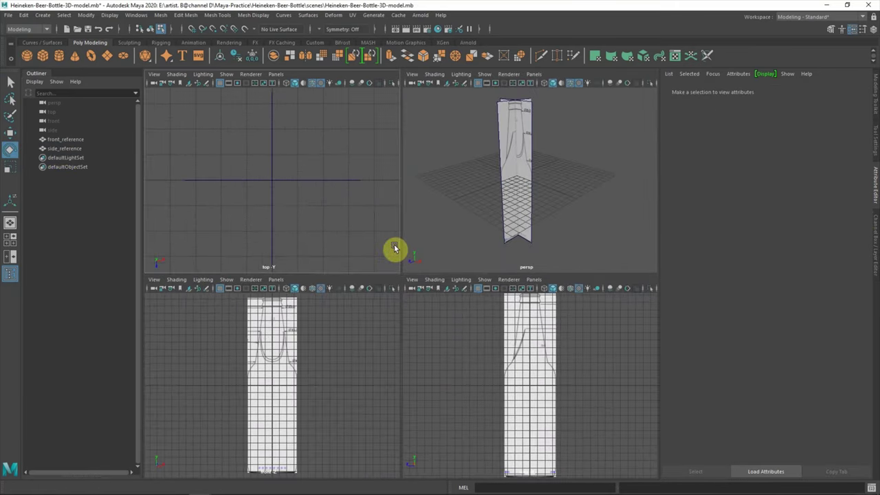
{"action": "left_click_drag", "start_coordinate": [557, 181], "coordinate": [539, 179], "text": "alt"}
{"action": "left_click", "coordinate": [875, 237]}
{"action": "key", "text": "ctrl+z"}
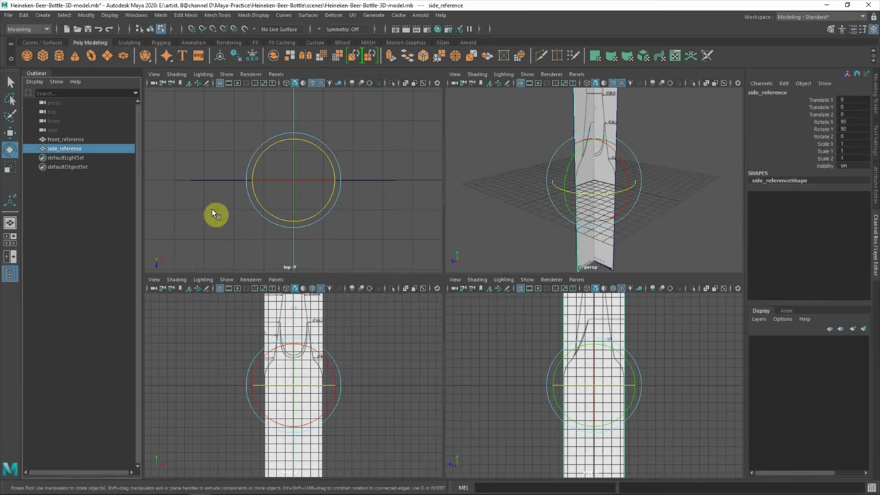
Put both reference planes in a new layer named reference_shape set to reference display
{"action": "key", "text": "q"}
{"action": "left_click", "coordinate": [76, 139], "text": "ctrl"}
{"action": "left_click", "coordinate": [855, 333]}
{"action": "right_click", "coordinate": [797, 341]}
{"action": "left_click", "coordinate": [805, 360]}
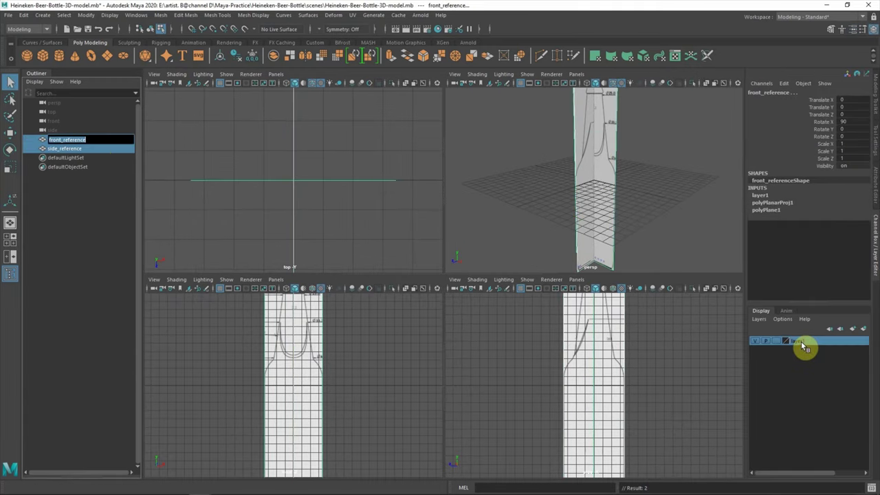
{"action": "double_click", "coordinate": [801, 341]}
{"action": "type", "text": "reference_shape"}
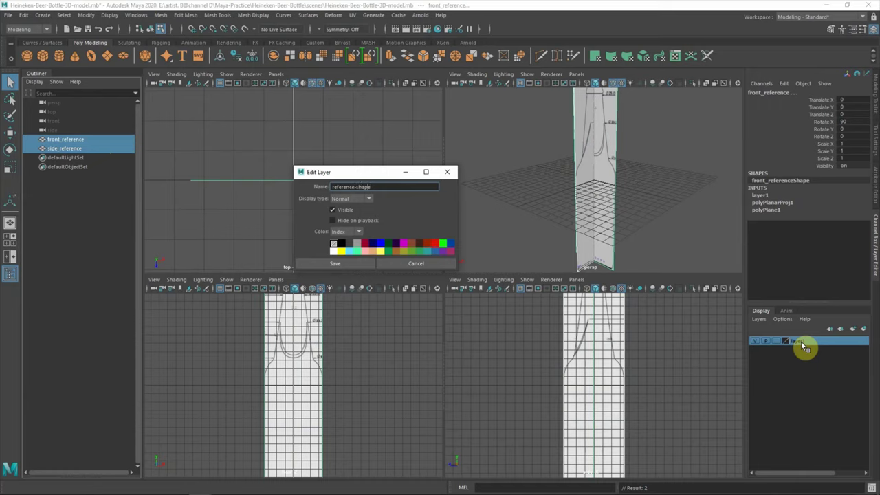
{"action": "left_click", "coordinate": [335, 264]}
Clear the selection, inspect the planes, and create a polygon cylinder
{"action": "left_click", "coordinate": [692, 296]}
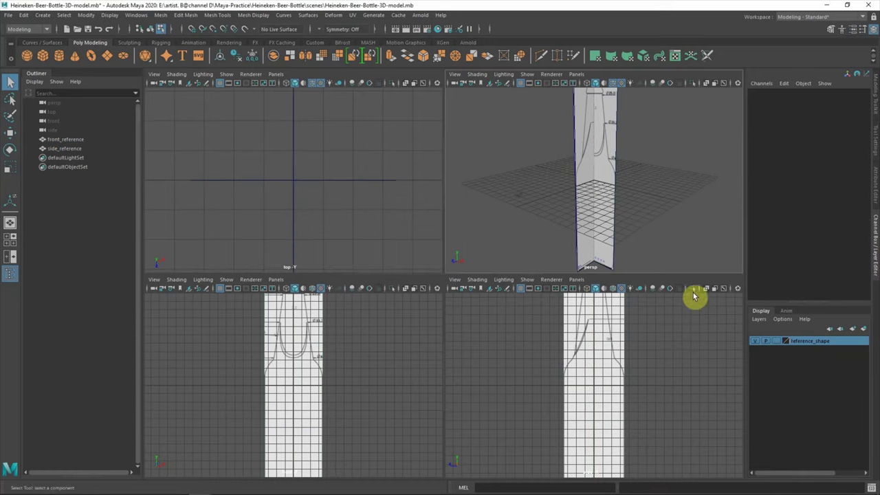
{"action": "mouse_move", "coordinate": [563, 196]}
{"action": "left_mouse_down", "text": "alt"}
{"action": "mouse_move", "coordinate": [555, 236]}
{"action": "mouse_move", "coordinate": [560, 207]}
{"action": "mouse_move", "coordinate": [570, 227]}
{"action": "left_mouse_up", "text": "alt"}
{"action": "key", "text": "space"}
{"action": "scroll", "coordinate": [367, 227], "scroll_direction": "down", "scroll_amount": 2}
{"action": "key", "text": "space"}
{"action": "left_click", "coordinate": [61, 58]}
Set the cylinder's cap subdivisions to 0 and radius to 3.45
{"action": "left_click", "coordinate": [875, 190]}
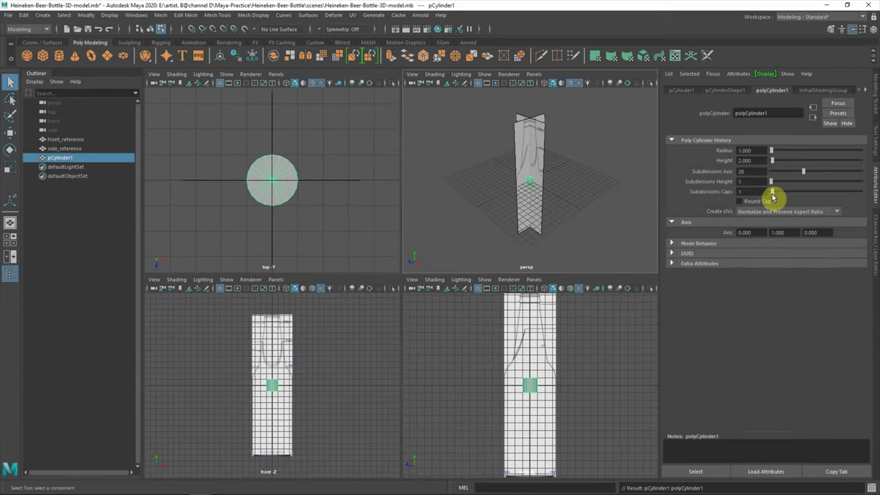
{"action": "left_click_drag", "start_coordinate": [772, 197], "coordinate": [741, 208]}
{"action": "scroll", "coordinate": [555, 222], "scroll_direction": "up", "scroll_amount": 3}
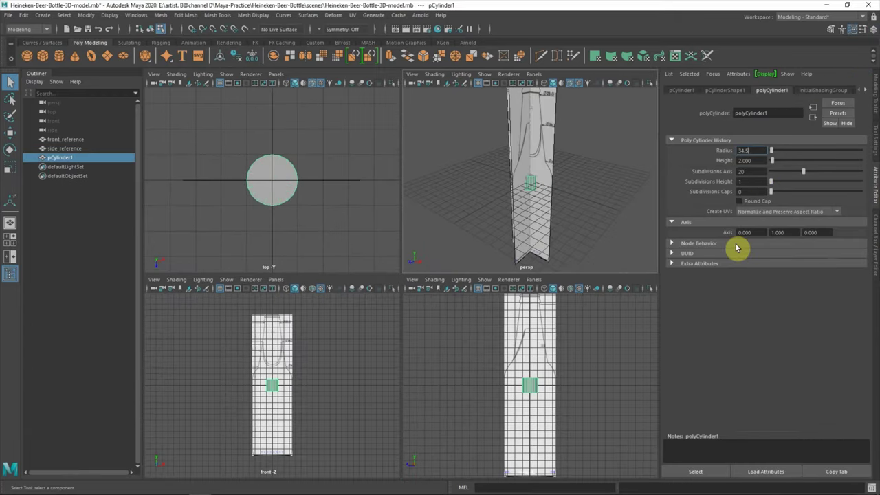
{"action": "key", "text": "Return"}
{"action": "type", "text": "45"}
{"action": "key", "text": "Return"}
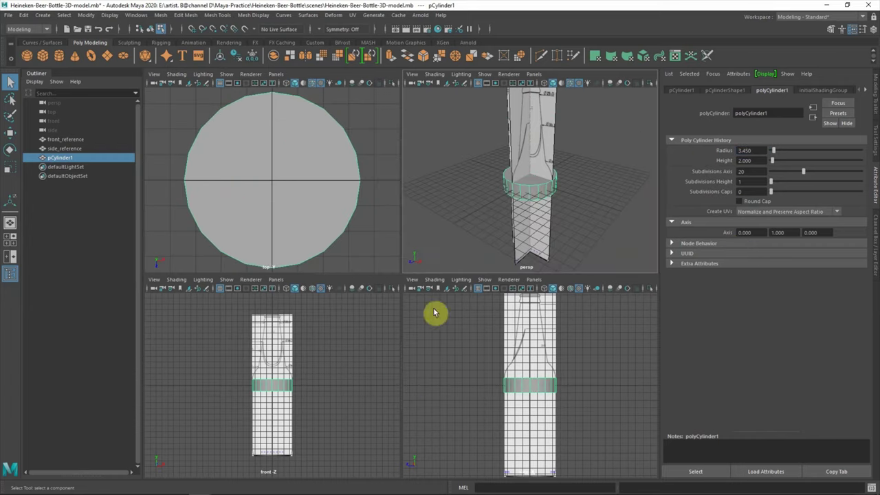
Move the cylinder down onto the bottle's base in the front view
{"action": "key", "text": "space"}
{"action": "key", "text": "w"}
{"action": "scroll", "coordinate": [540, 299], "scroll_direction": "up", "scroll_amount": 3}
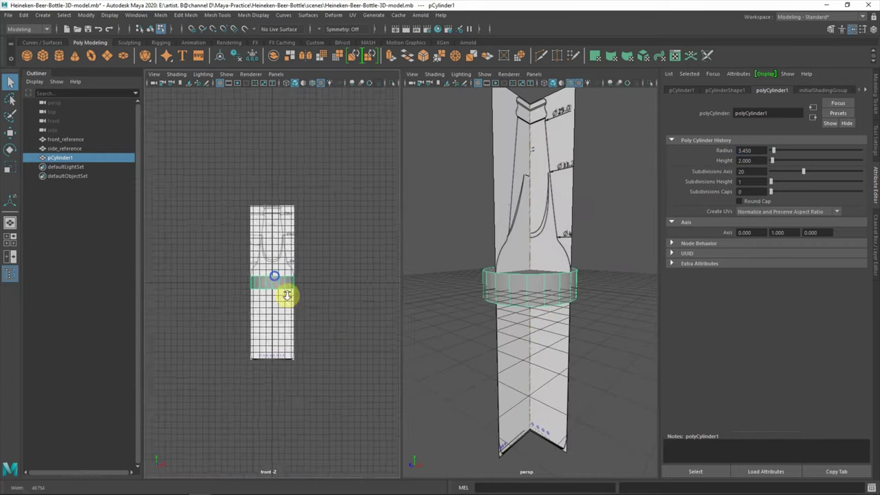
{"action": "scroll", "coordinate": [281, 292], "scroll_direction": "up", "scroll_amount": 4}
{"action": "left_click_drag", "start_coordinate": [280, 292], "coordinate": [289, 377]}
{"action": "scroll", "coordinate": [337, 338], "scroll_direction": "up", "scroll_amount": 3}
{"action": "scroll", "coordinate": [275, 238], "scroll_direction": "up", "scroll_amount": 2}
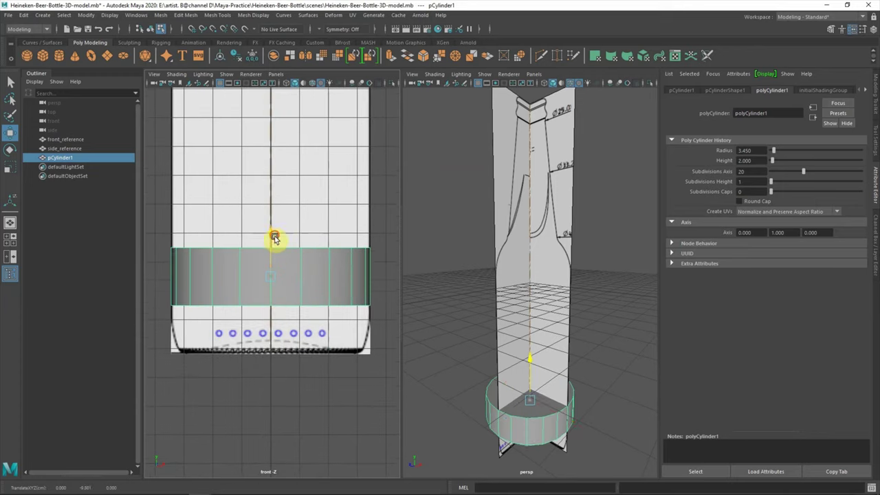
{"action": "left_click_drag", "start_coordinate": [275, 238], "coordinate": [273, 253]}
Orbit toward the cylinder and switch it to face selection
{"action": "mouse_move", "coordinate": [420, 364]}
{"action": "left_mouse_down", "text": "alt"}
{"action": "mouse_move", "coordinate": [507, 365]}
{"action": "mouse_move", "coordinate": [570, 212]}
{"action": "left_mouse_up", "text": "alt"}
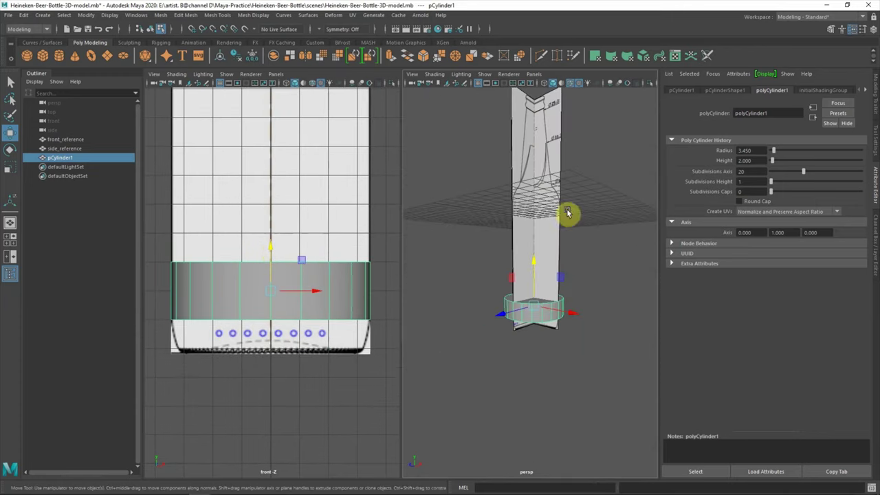
{"action": "left_click_drag", "start_coordinate": [72, 139], "coordinate": [83, 151]}
{"action": "mouse_move", "coordinate": [481, 330]}
{"action": "left_mouse_down", "text": "alt"}
{"action": "mouse_move", "coordinate": [546, 337]}
{"action": "mouse_move", "coordinate": [456, 255]}
{"action": "left_mouse_up", "text": "alt"}
{"action": "left_click", "coordinate": [456, 255]}
{"action": "scroll", "coordinate": [460, 350], "scroll_direction": "up", "scroll_amount": 3}
{"action": "right_click_drag", "start_coordinate": [529, 245], "coordinate": [525, 274]}
Extrude the bottom faces outward and turn on see-through shading in the front view
{"action": "key", "text": "ctrl+e"}
{"action": "mouse_move", "coordinate": [525, 350]}
{"action": "left_mouse_down"}
{"action": "mouse_move", "coordinate": [339, 344]}
{"action": "mouse_move", "coordinate": [383, 369]}
{"action": "left_mouse_up"}
{"action": "scroll", "coordinate": [382, 369], "scroll_direction": "up", "scroll_amount": 2}
{"action": "left_click", "coordinate": [176, 74]}
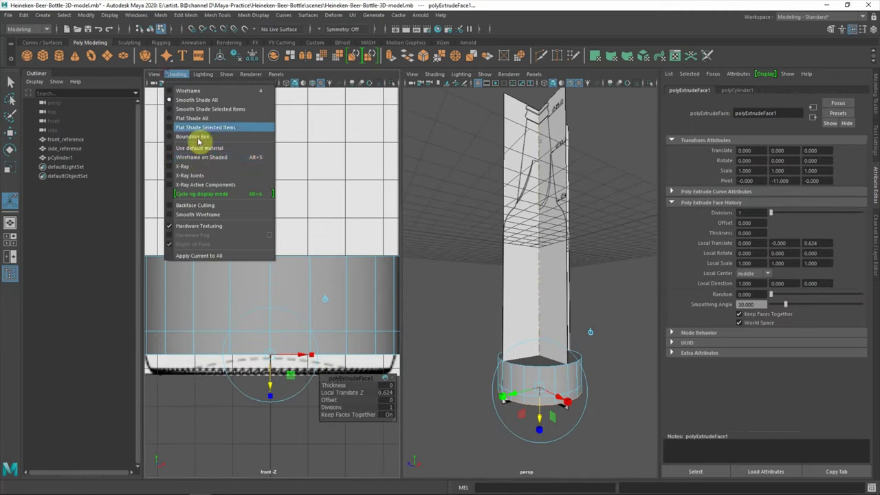
{"action": "left_click", "coordinate": [200, 171]}
{"action": "middle_click_drag", "start_coordinate": [272, 345], "coordinate": [292, 315], "text": "alt"}
{"action": "key", "text": "r"}
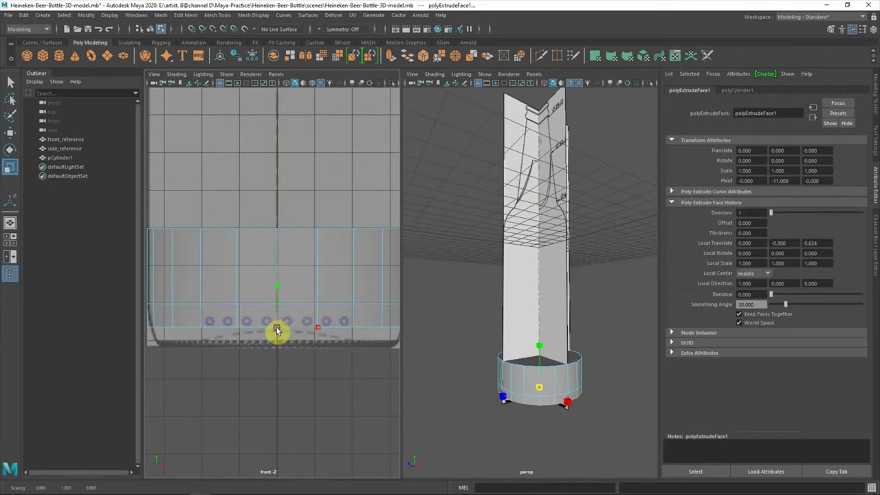
{"action": "scroll", "coordinate": [308, 389], "scroll_direction": "down", "scroll_amount": 1}
Extrude and scale the base face repeatedly, pushing it inward to form a recessed bottom
{"action": "key", "text": "ctrl+e"}
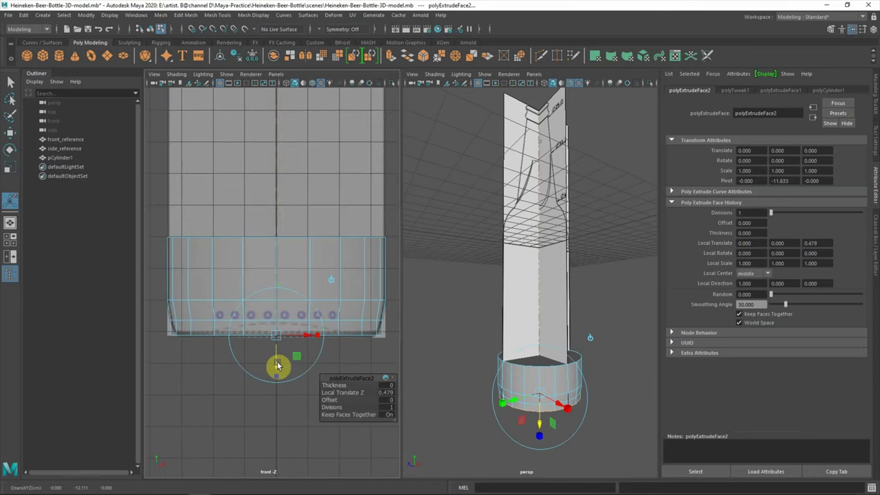
{"action": "key", "text": "r"}
{"action": "left_click_drag", "start_coordinate": [482, 405], "coordinate": [462, 367], "text": "alt"}
{"action": "key", "text": "ctrl+e"}
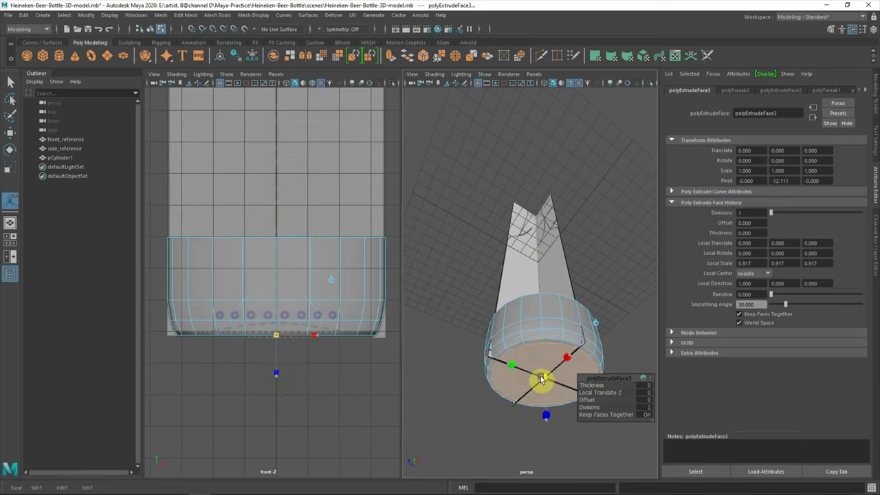
{"action": "mouse_move", "coordinate": [289, 377]}
{"action": "left_mouse_down"}
{"action": "mouse_move", "coordinate": [275, 364]}
{"action": "mouse_move", "coordinate": [335, 336]}
{"action": "left_mouse_up"}
{"action": "key", "text": "r"}
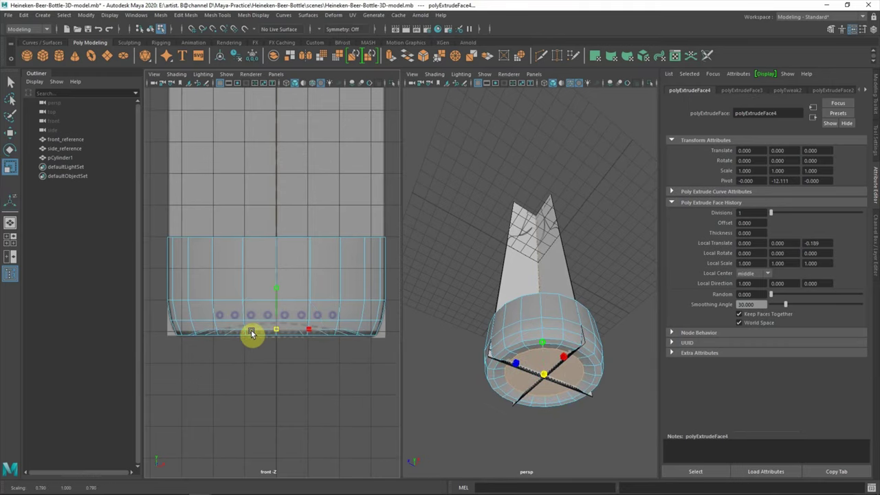
{"action": "key", "text": "ctrl+e"}
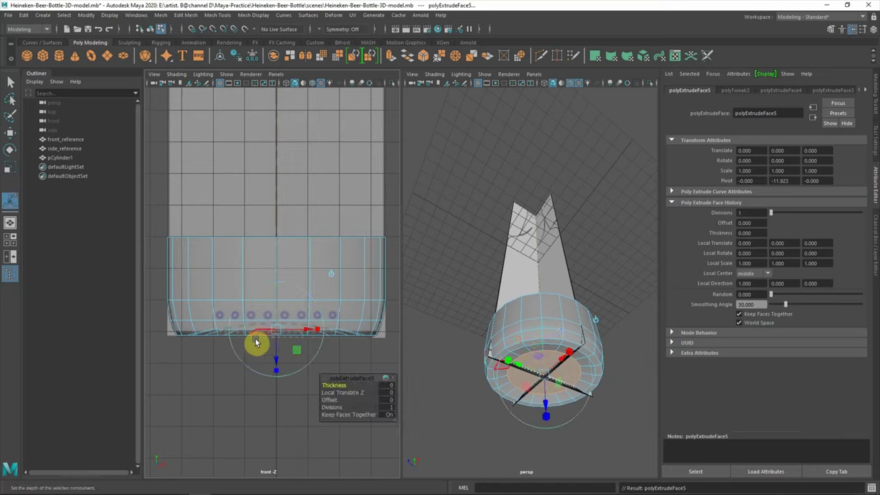
{"action": "left_click_drag", "start_coordinate": [276, 322], "coordinate": [225, 326]}
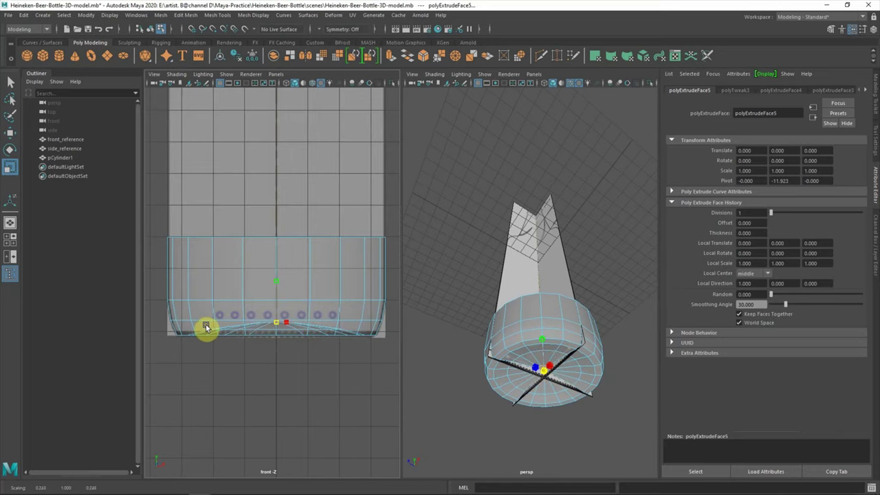
Select the cylinder's top face and raise it up to the bottle shoulder
{"action": "left_click", "coordinate": [470, 318]}
{"action": "mouse_move", "coordinate": [470, 318]}
{"action": "left_mouse_down", "text": "alt"}
{"action": "mouse_move", "coordinate": [481, 344]}
{"action": "mouse_move", "coordinate": [486, 324]}
{"action": "mouse_move", "coordinate": [481, 343]}
{"action": "left_mouse_up", "text": "alt"}
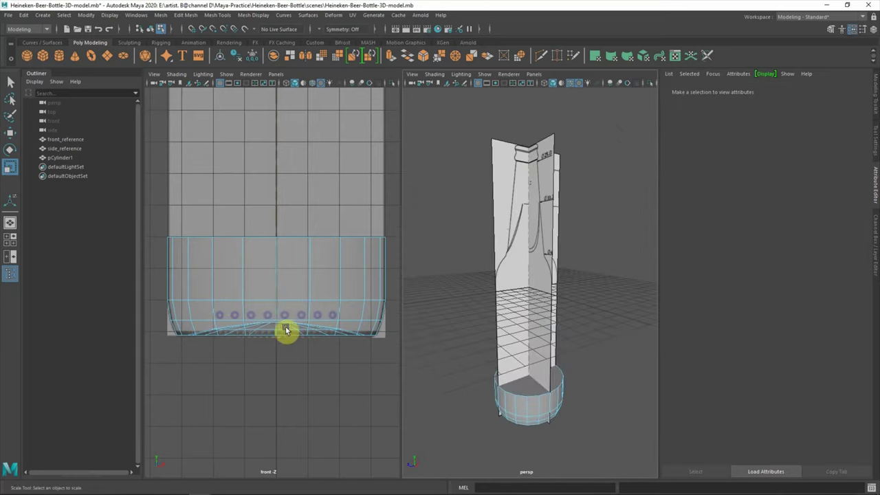
{"action": "scroll", "coordinate": [286, 330], "scroll_direction": "down", "scroll_amount": 3}
{"action": "left_click", "coordinate": [531, 388]}
{"action": "key", "text": "w"}
{"action": "left_click_drag", "start_coordinate": [273, 309], "coordinate": [280, 186]}
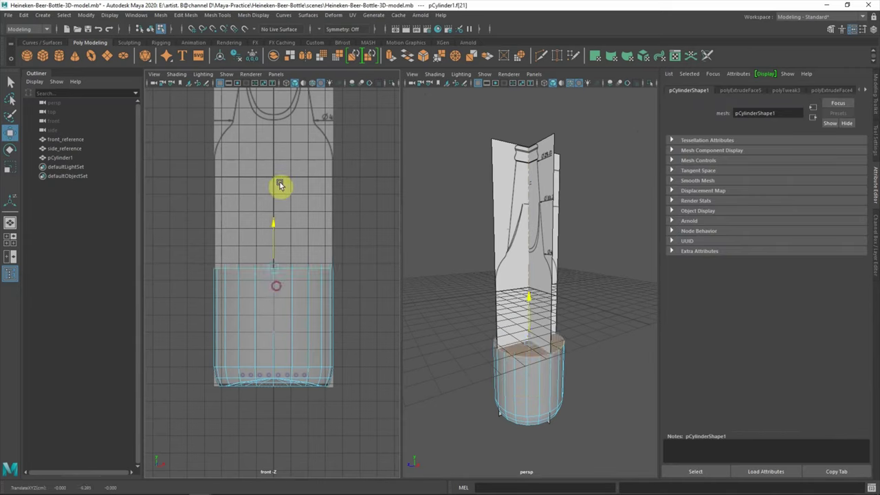
{"action": "key", "text": "space"}
{"action": "key", "text": "space"}
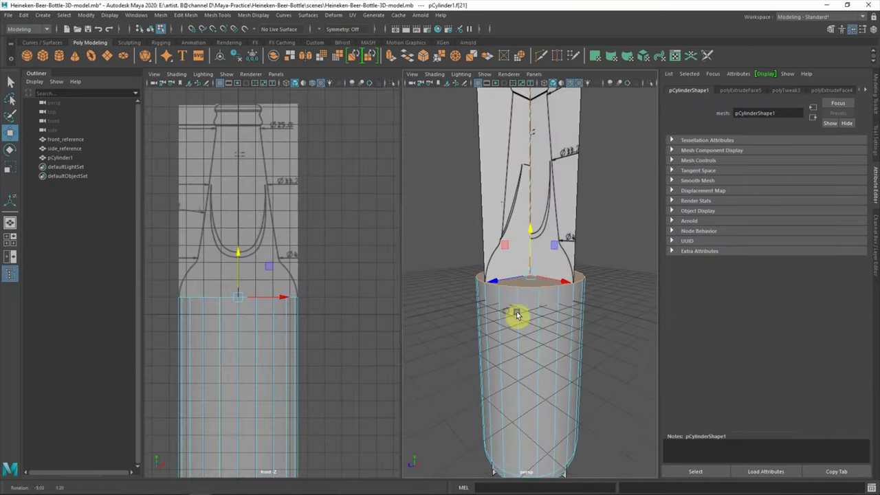
Extrude the top face up the body toward the shoulder, scaling the new rings
{"action": "scroll", "coordinate": [349, 373], "scroll_direction": "up", "scroll_amount": 5}
{"action": "key", "text": "ctrl+e"}
{"action": "left_click_drag", "start_coordinate": [264, 292], "coordinate": [268, 184]}
{"action": "key", "text": "r"}
{"action": "key", "text": "ctrl+e"}
{"action": "key", "text": "w"}
{"action": "key", "text": "ctrl+e"}
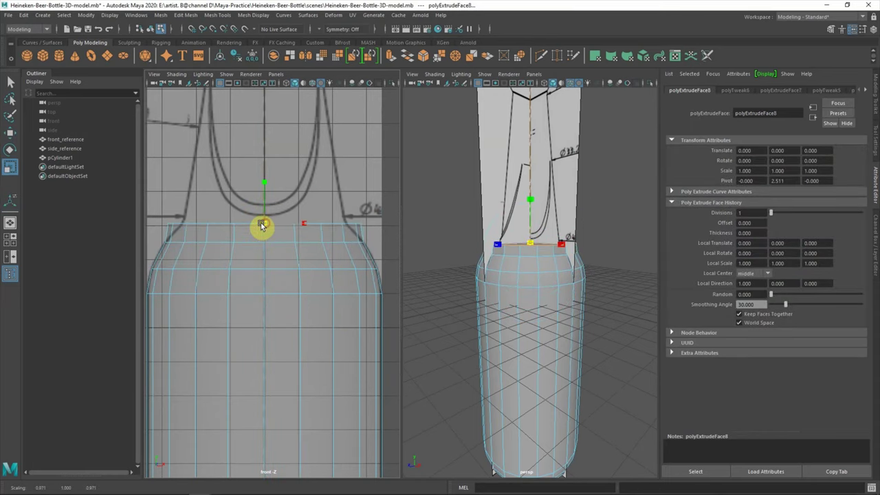
Extrude the neck and taper it by shrinking its top face to the reference width
{"action": "middle_click_drag", "start_coordinate": [241, 223], "coordinate": [343, 261], "text": "alt"}
{"action": "scroll", "coordinate": [318, 247], "scroll_direction": "down", "scroll_amount": 3}
{"action": "key", "text": "ctrl+e"}
{"action": "mouse_move", "coordinate": [319, 247]}
{"action": "left_mouse_down"}
{"action": "mouse_move", "coordinate": [289, 150]}
{"action": "mouse_move", "coordinate": [236, 142]}
{"action": "left_mouse_up"}
{"action": "key", "text": "r"}
{"action": "left_click_drag", "start_coordinate": [468, 206], "coordinate": [458, 250], "text": "alt"}
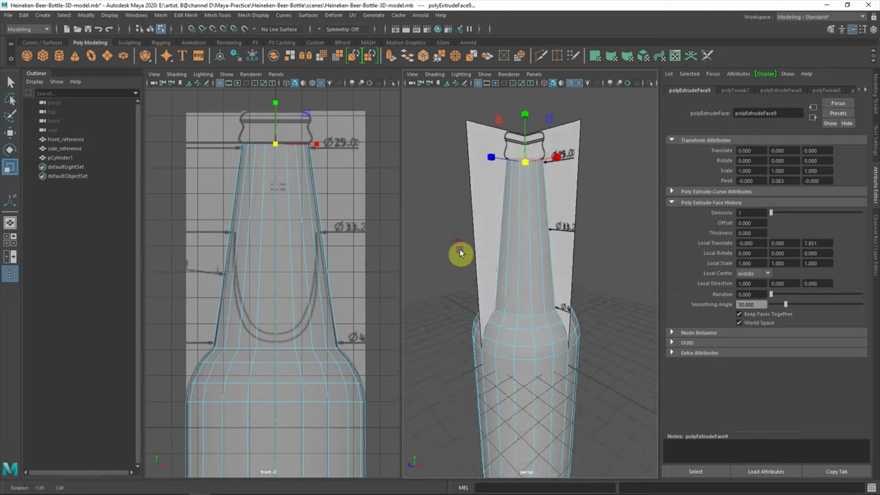
{"action": "scroll", "coordinate": [290, 302], "scroll_direction": "up", "scroll_amount": 2}
{"action": "scroll", "coordinate": [290, 303], "scroll_direction": "up", "scroll_amount": 3}
{"action": "left_click_drag", "start_coordinate": [277, 258], "coordinate": [272, 258]}
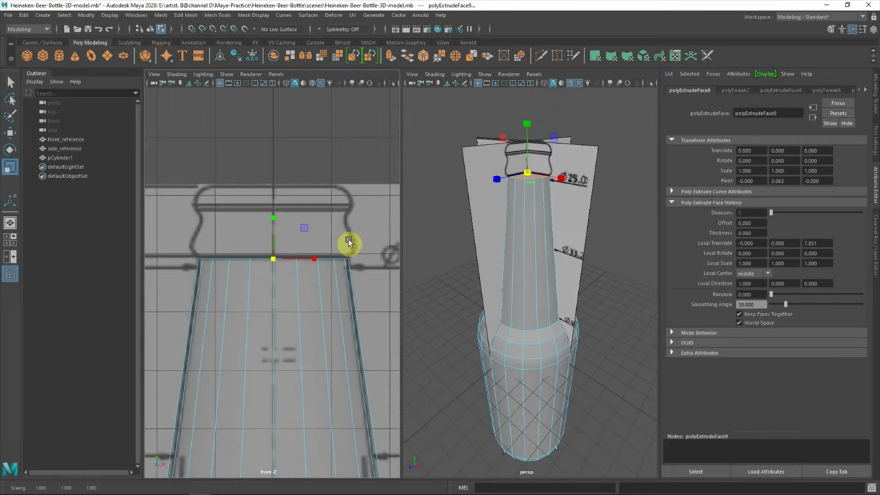
Add further neck extrusions, nudging each ring up and scaling it to the reference
{"action": "key", "text": "ctrl+e"}
{"action": "key", "text": "r"}
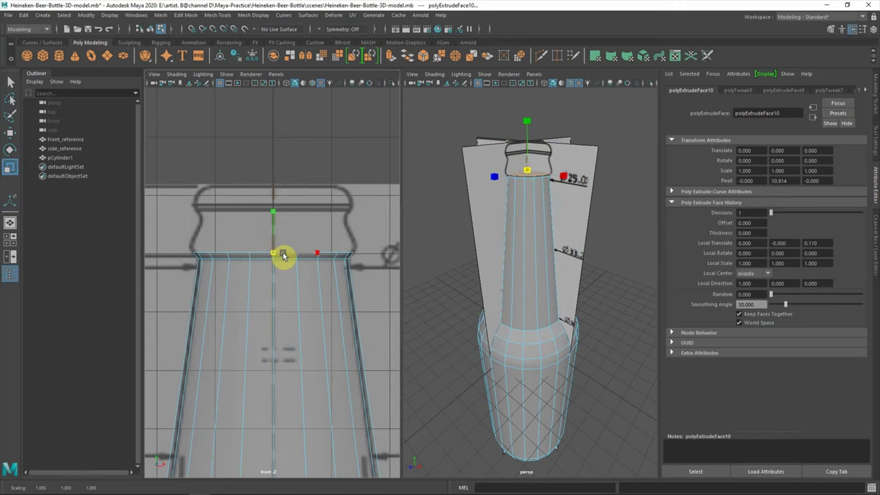
{"action": "key", "text": "ctrl+e"}
{"action": "key", "text": "w"}
{"action": "left_click_drag", "start_coordinate": [275, 251], "coordinate": [273, 197]}
{"action": "key", "text": "r"}
{"action": "key", "text": "ctrl+e"}
{"action": "key", "text": "w"}
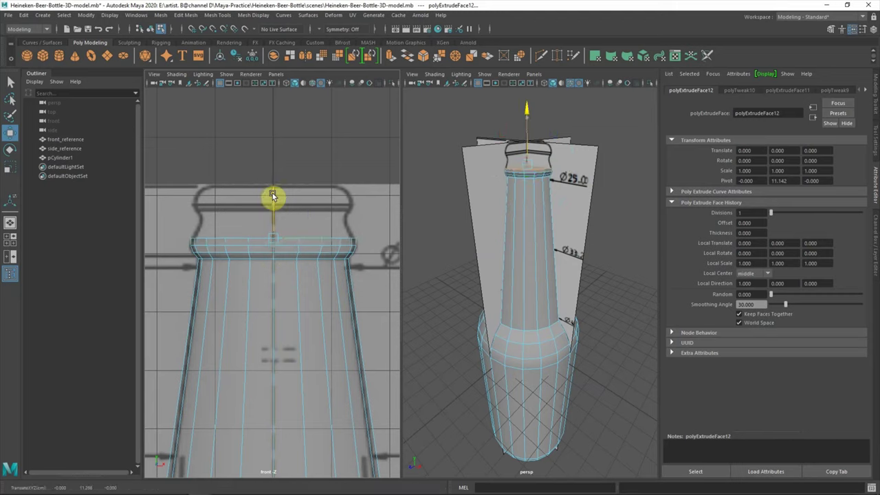
Extrude and raise successive rings to build the ridged lip
{"action": "key", "text": "ctrl+e"}
{"action": "key", "text": "w"}
{"action": "left_click_drag", "start_coordinate": [269, 236], "coordinate": [274, 182]}
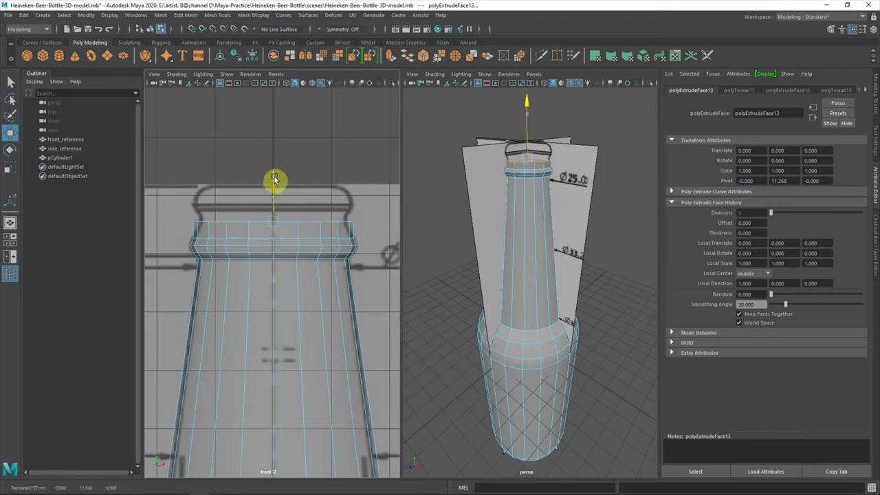
{"action": "key", "text": "r"}
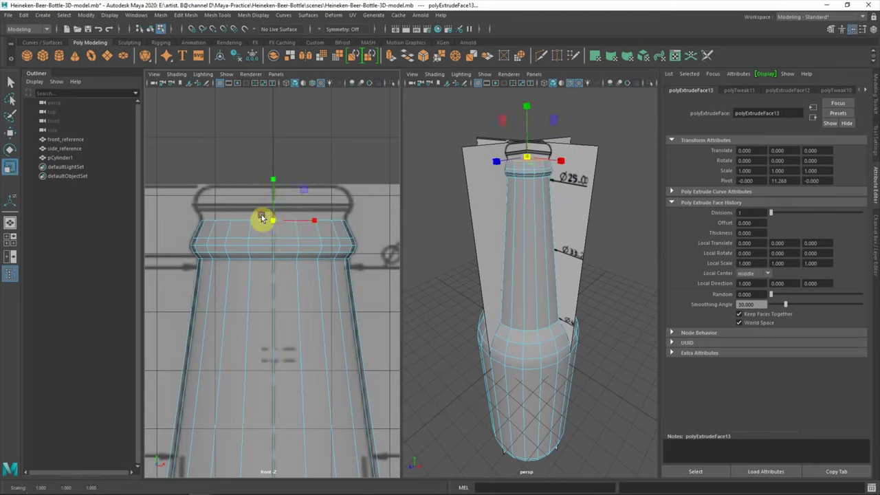
{"action": "key", "text": "ctrl+e"}
{"action": "key", "text": "w"}
{"action": "left_click_drag", "start_coordinate": [275, 180], "coordinate": [277, 176]}
Extrude the final rings up to the top of the lip to form the rim
{"action": "key", "text": "ctrl+e"}
{"action": "key", "text": "r"}
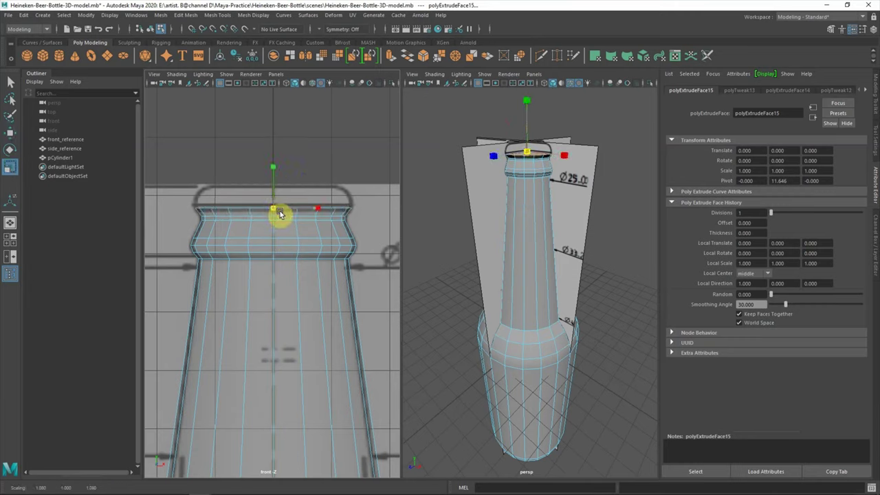
{"action": "key", "text": "ctrl+e"}
{"action": "key", "text": "w"}
{"action": "left_click_drag", "start_coordinate": [275, 170], "coordinate": [275, 149]}
{"action": "key", "text": "ctrl+e"}
{"action": "key", "text": "w"}
{"action": "key", "text": "r"}
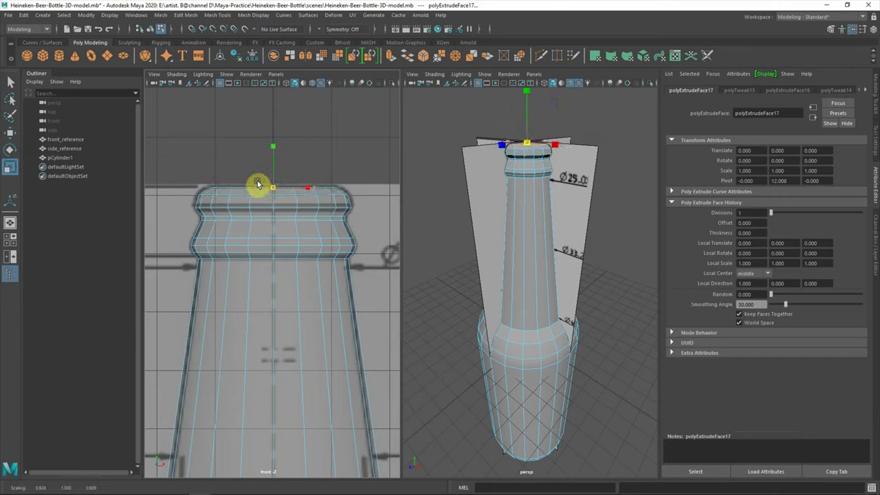
{"action": "left_click_drag", "start_coordinate": [475, 220], "coordinate": [522, 209], "text": "alt"}
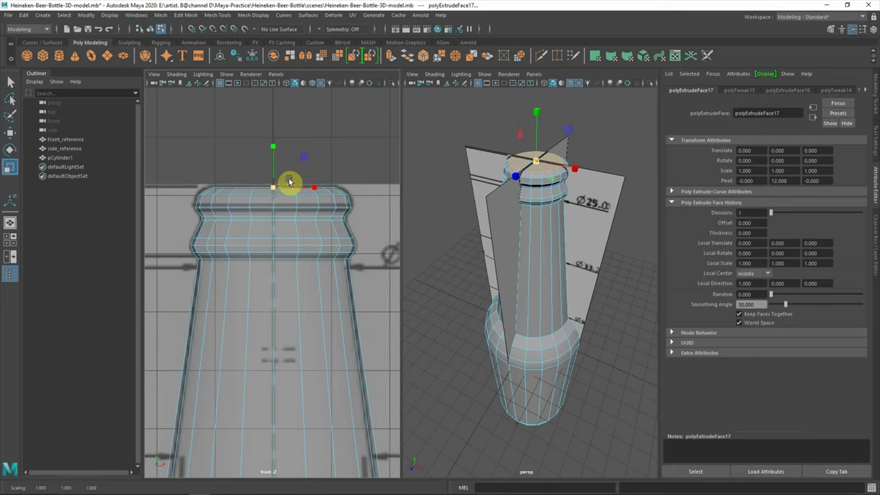
{"action": "right_click_drag", "start_coordinate": [294, 194], "coordinate": [286, 197]}
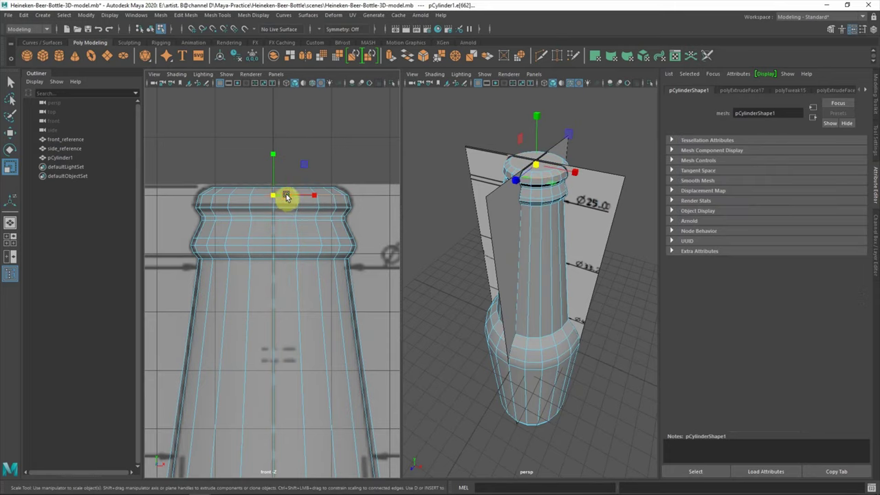
{"action": "left_click", "coordinate": [282, 145]}
Hide the reference layer and delete the bottle's top face to open the mouth
{"action": "key", "text": "shift+a"}
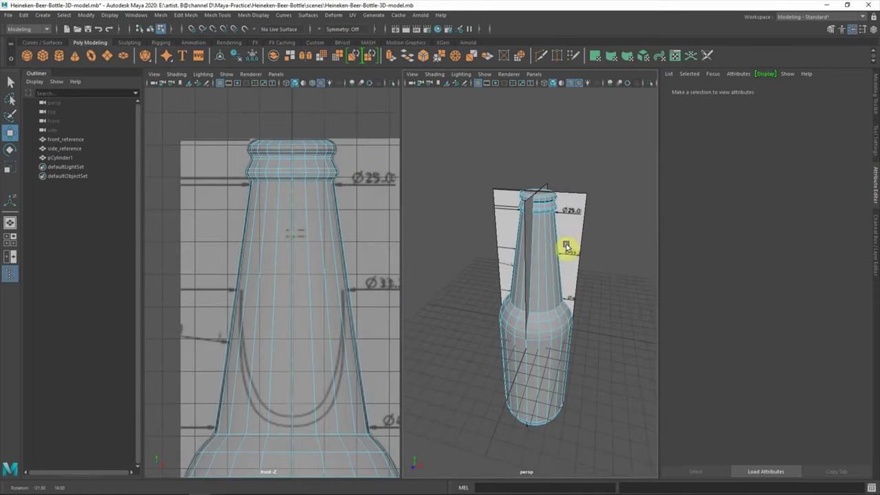
{"action": "left_click", "coordinate": [875, 238]}
{"action": "left_click", "coordinate": [754, 341]}
{"action": "mouse_move", "coordinate": [583, 238]}
{"action": "left_mouse_down", "text": "alt"}
{"action": "mouse_move", "coordinate": [530, 234]}
{"action": "mouse_move", "coordinate": [596, 193]}
{"action": "left_mouse_up", "text": "alt"}
{"action": "left_click", "coordinate": [596, 193]}
{"action": "key", "text": "Delete"}
Extrude the whole bottle with a thickness of -0.2 to give it walls
{"action": "scroll", "coordinate": [598, 218], "scroll_direction": "up", "scroll_amount": 3}
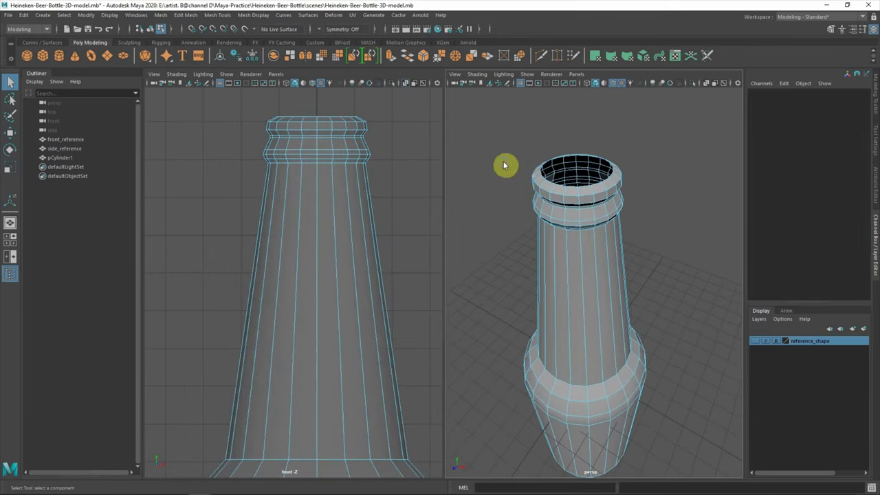
{"action": "key", "text": "ctrl+e"}
{"action": "left_click", "coordinate": [665, 385]}
{"action": "left_click_drag", "start_coordinate": [665, 386], "coordinate": [666, 385]}
{"action": "right_click_drag", "start_coordinate": [667, 206], "coordinate": [597, 221]}
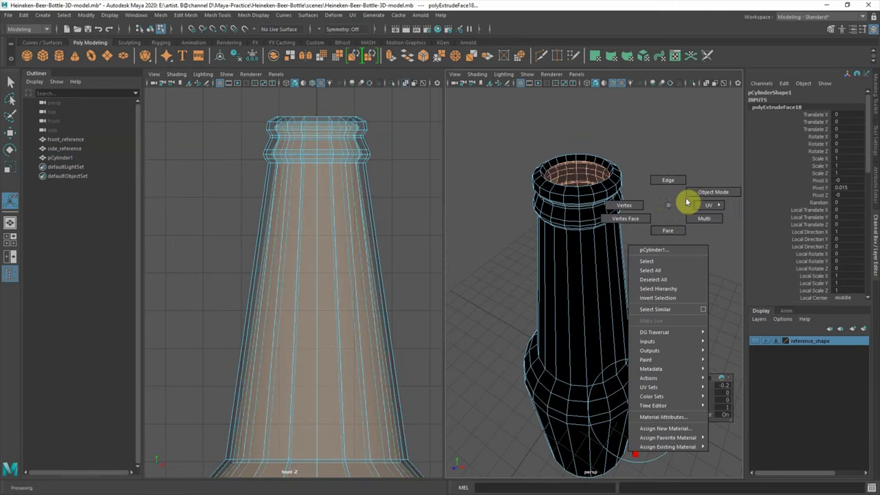
Separate the shell into two objects and rename them bottle_outside and bottle_inner
{"action": "left_click", "coordinate": [195, 19]}
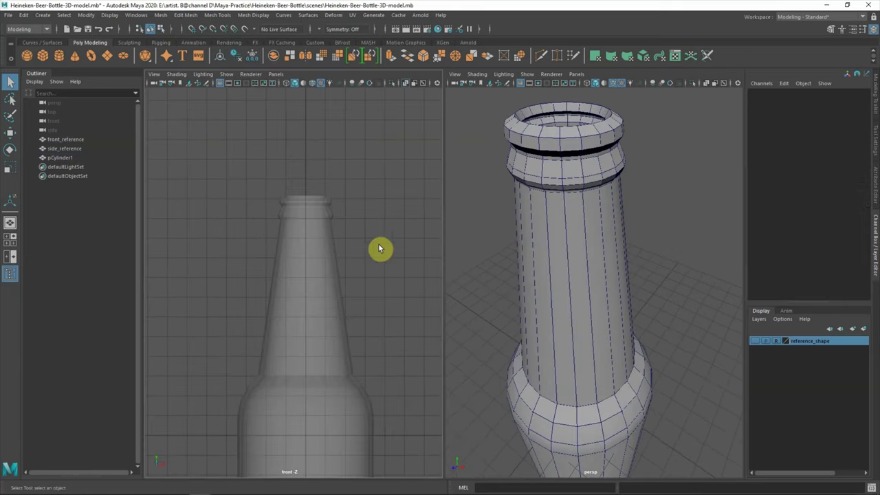
{"action": "left_click_drag", "start_coordinate": [536, 206], "coordinate": [550, 188], "text": "alt"}
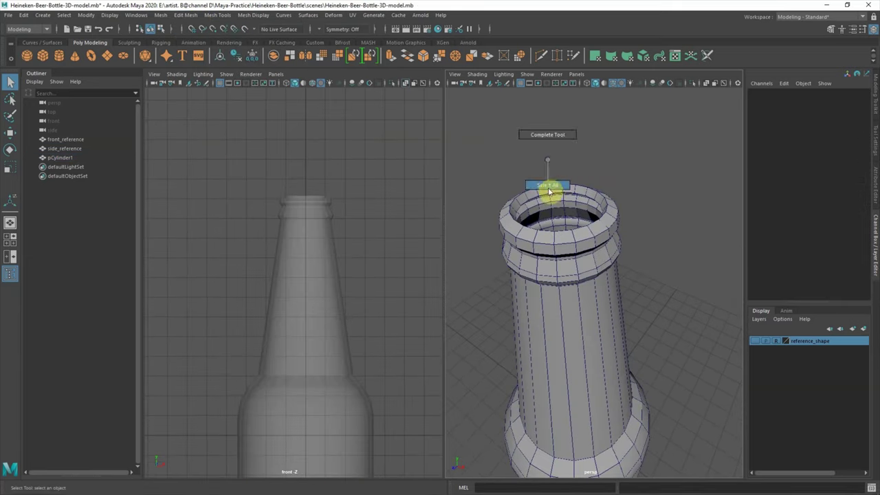
{"action": "left_click", "coordinate": [558, 199]}
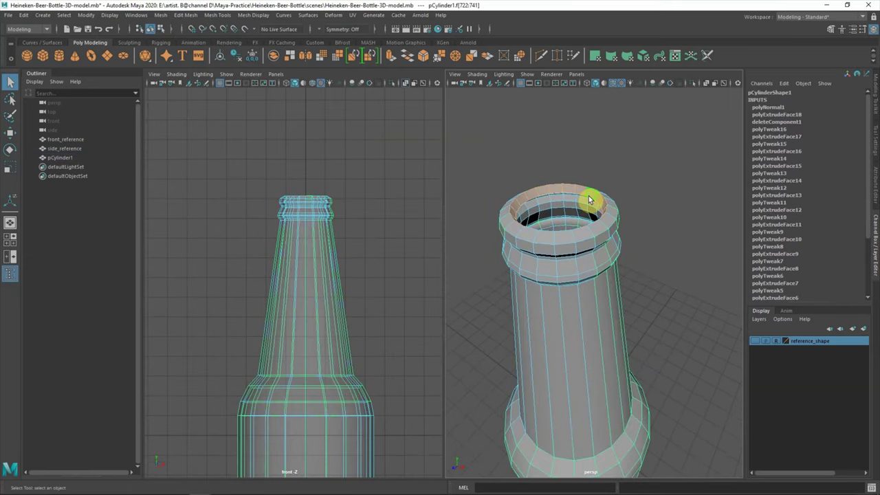
{"action": "right_click_drag", "start_coordinate": [562, 173], "coordinate": [595, 165]}
{"action": "double_click", "coordinate": [97, 164]}
{"action": "type", "text": "bottle-outside"}
{"action": "key", "text": "Return"}
{"action": "double_click", "coordinate": [73, 167]}
Delete bottle_outside's leftover inner faces, hide bottle_inner, and show the reference layer
{"action": "left_click", "coordinate": [504, 147]}
{"action": "right_click_drag", "start_coordinate": [464, 157], "coordinate": [507, 158]}
{"action": "left_click", "coordinate": [563, 222]}
{"action": "key", "text": "Delete"}
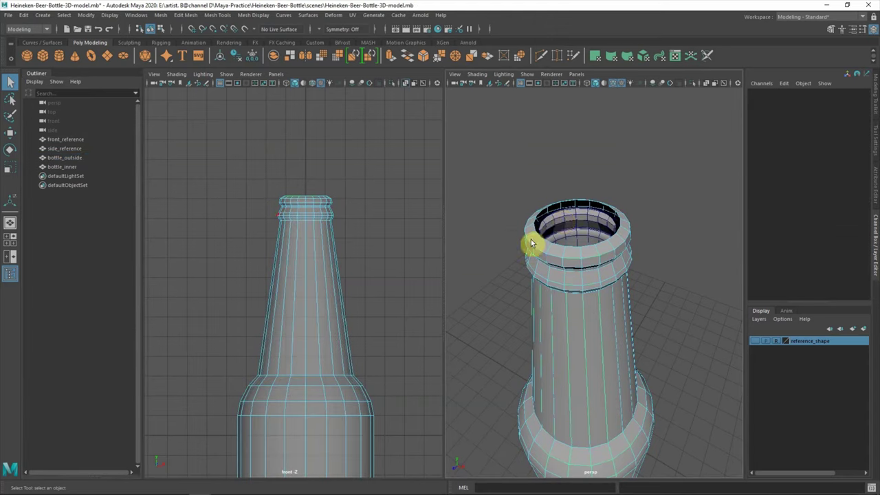
{"action": "left_click", "coordinate": [76, 167]}
{"action": "right_click", "coordinate": [502, 207]}
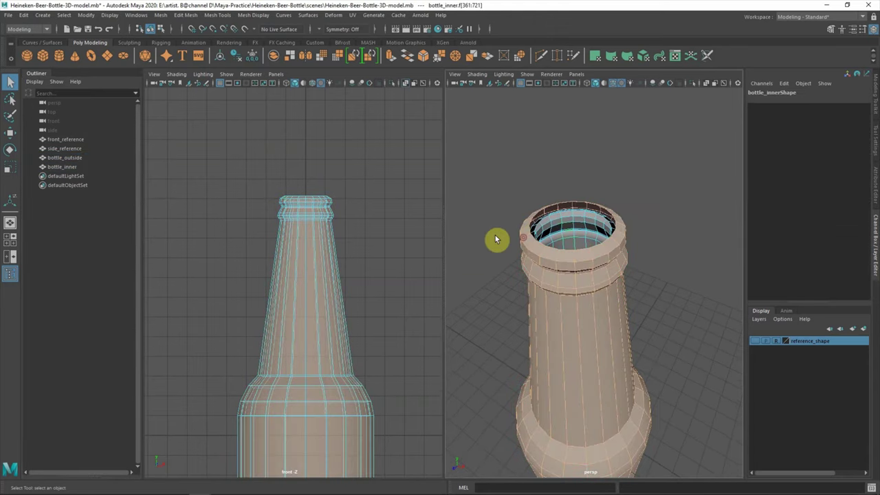
{"action": "key", "text": "h"}
{"action": "left_click", "coordinate": [64, 158]}
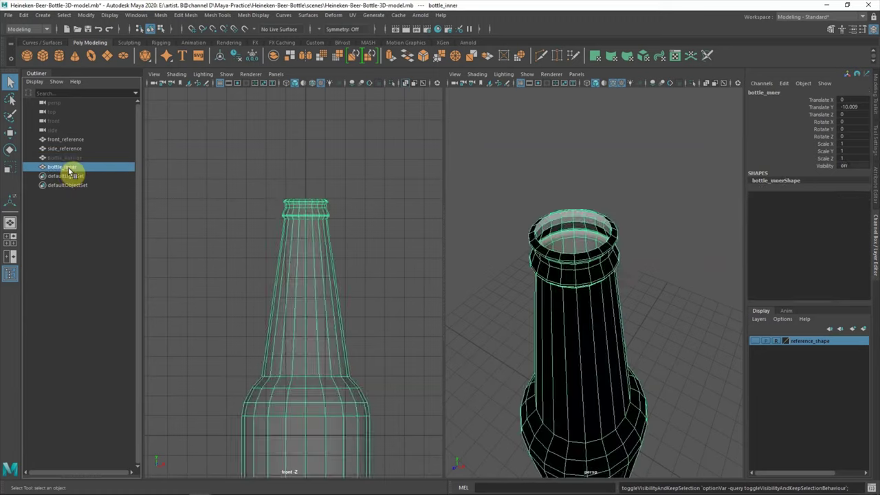
{"action": "left_click", "coordinate": [232, 252]}
Show the reference images and select bottle_outside in the side view
{"action": "left_click", "coordinate": [754, 341]}
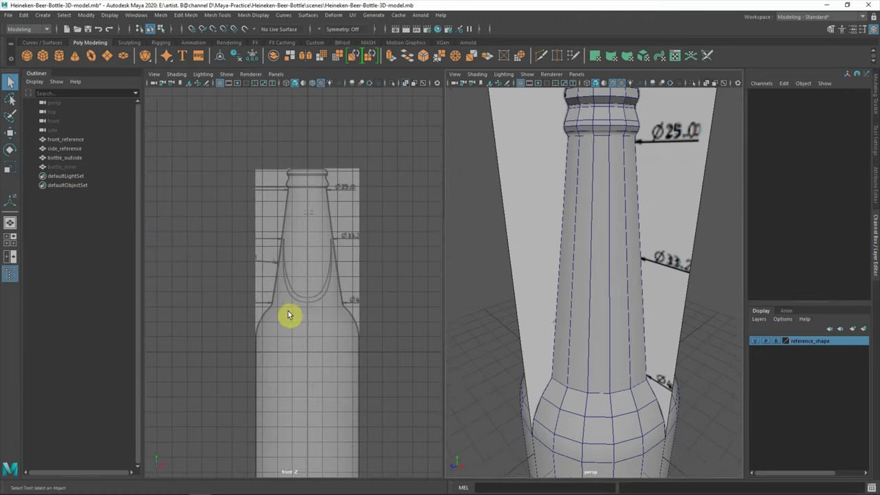
{"action": "left_click", "coordinate": [229, 141]}
{"action": "left_click", "coordinate": [287, 212]}
{"action": "scroll", "coordinate": [282, 229], "scroll_direction": "up", "scroll_amount": 5}
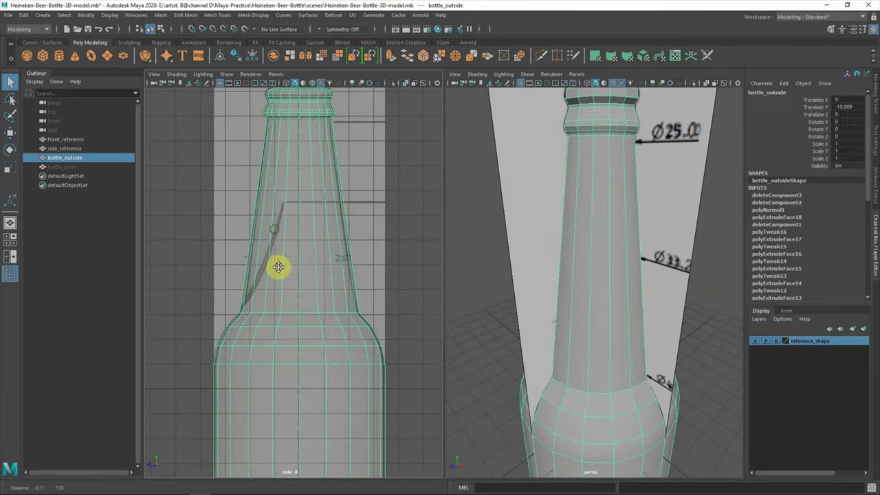
{"action": "left_click_drag", "start_coordinate": [508, 275], "coordinate": [533, 62], "text": "alt"}
Multi-Cut a line across the bottle neck where the neck label begins
{"action": "left_click", "coordinate": [540, 55]}
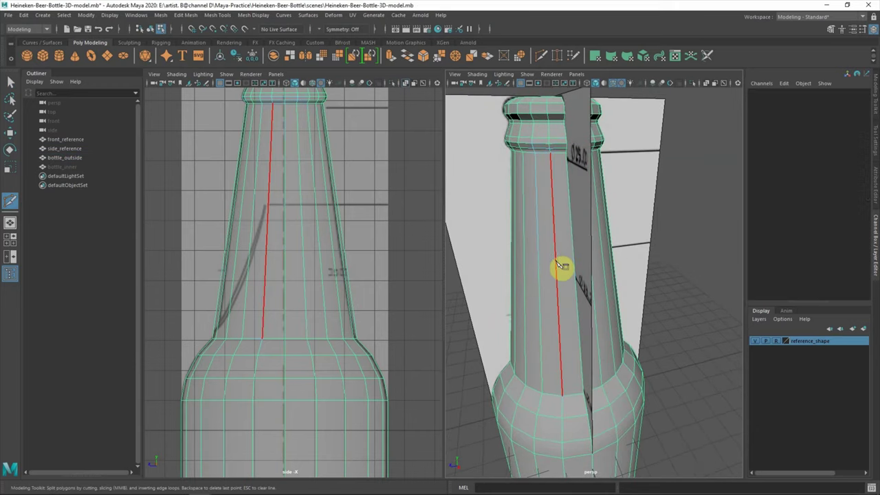
{"action": "mouse_move", "coordinate": [563, 268]}
{"action": "left_mouse_down", "text": "alt"}
{"action": "mouse_move", "coordinate": [546, 261]}
{"action": "mouse_move", "coordinate": [579, 309]}
{"action": "mouse_move", "coordinate": [585, 295]}
{"action": "left_mouse_up", "text": "alt"}
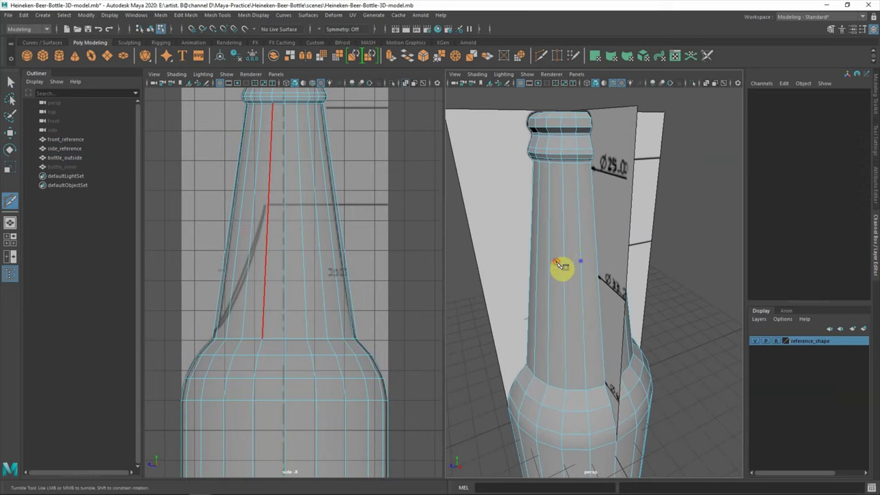
{"action": "mouse_move", "coordinate": [529, 289]}
{"action": "left_mouse_down", "text": "alt"}
{"action": "mouse_move", "coordinate": [558, 305]}
{"action": "mouse_move", "coordinate": [490, 298]}
{"action": "left_mouse_up", "text": "alt"}
{"action": "left_click", "coordinate": [270, 219], "text": "ctrl"}
{"action": "right_click", "coordinate": [274, 204]}
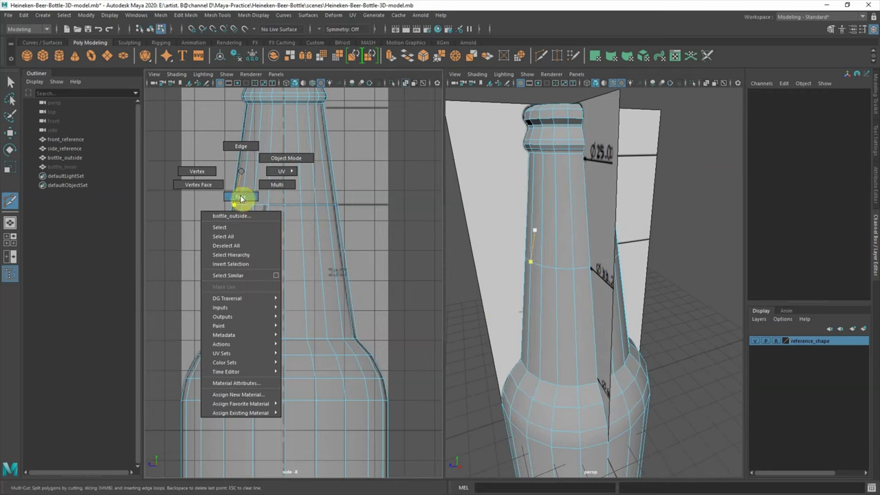
{"action": "key", "text": "q"}
{"action": "left_click_drag", "start_coordinate": [517, 286], "coordinate": [619, 309], "text": "alt"}
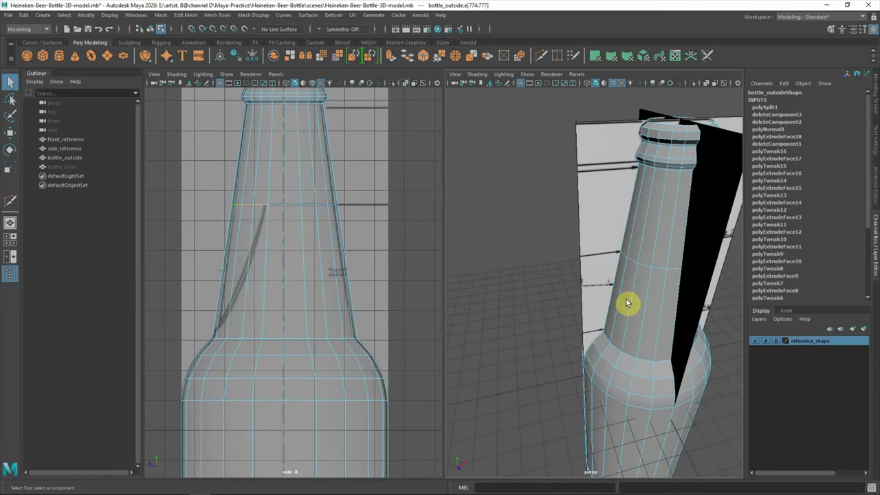
{"action": "mouse_move", "coordinate": [636, 263]}
{"action": "left_mouse_down", "text": "alt"}
{"action": "mouse_move", "coordinate": [674, 268]}
{"action": "mouse_move", "coordinate": [515, 263]}
{"action": "mouse_move", "coordinate": [632, 344]}
{"action": "mouse_move", "coordinate": [546, 346]}
{"action": "mouse_move", "coordinate": [750, 350]}
{"action": "left_mouse_up", "text": "alt"}
{"action": "key", "text": "space"}
Multi-Cut a curved edge down the neck along the label outline in the side view
{"action": "middle_click_drag", "start_coordinate": [394, 241], "coordinate": [407, 288], "text": "alt"}
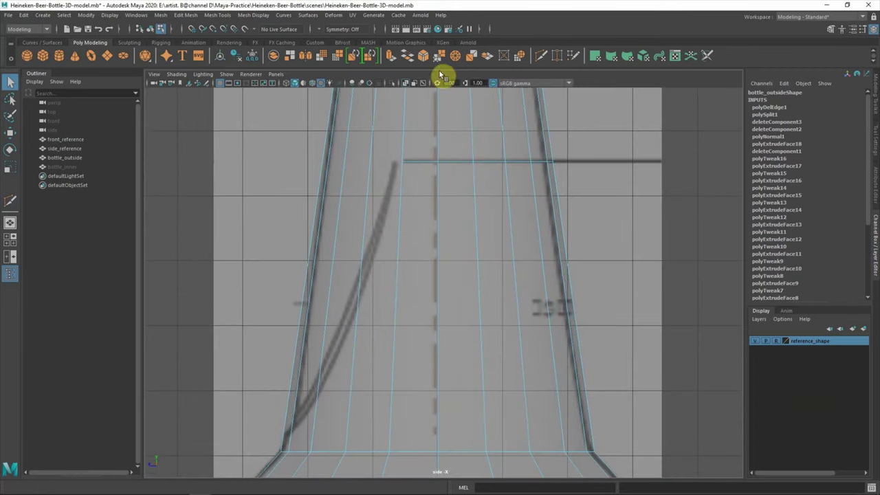
{"action": "left_click", "coordinate": [542, 61]}
{"action": "key", "text": "space"}
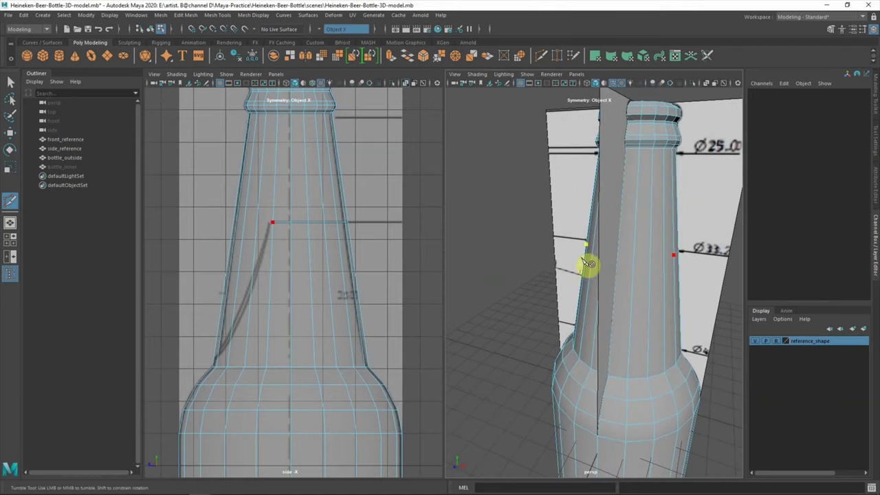
{"action": "right_click_drag", "start_coordinate": [277, 314], "coordinate": [293, 245], "text": "alt"}
{"action": "mouse_move", "coordinate": [288, 255]}
{"action": "middle_mouse_down", "text": "alt"}
{"action": "mouse_move", "coordinate": [288, 311]}
{"action": "mouse_move", "coordinate": [300, 317]}
{"action": "middle_mouse_up", "text": "alt"}
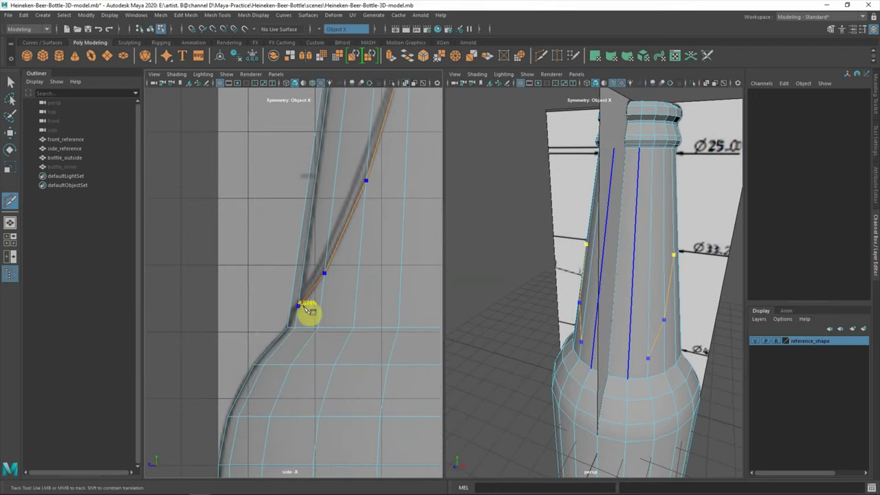
{"action": "mouse_move", "coordinate": [500, 302]}
{"action": "left_mouse_down", "text": "alt"}
{"action": "mouse_move", "coordinate": [477, 330]}
{"action": "mouse_move", "coordinate": [688, 263]}
{"action": "mouse_move", "coordinate": [731, 342]}
{"action": "mouse_move", "coordinate": [362, 342]}
{"action": "left_mouse_up", "text": "alt"}
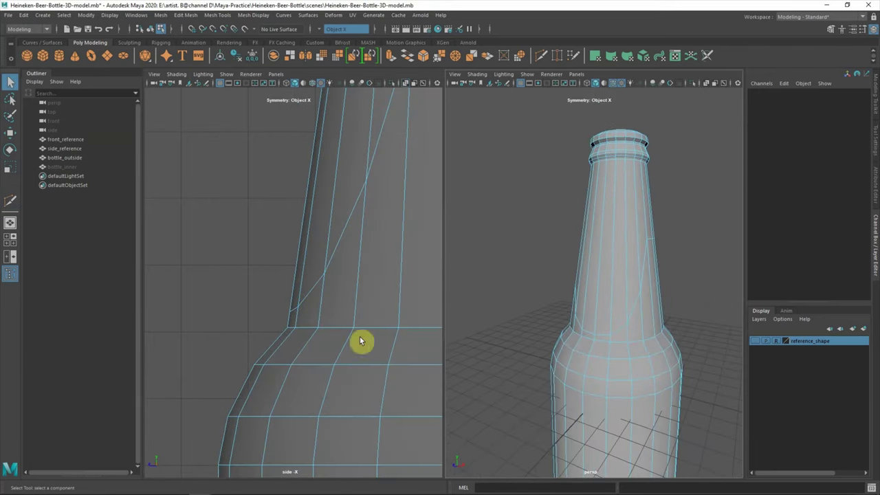
{"action": "key", "text": "space"}
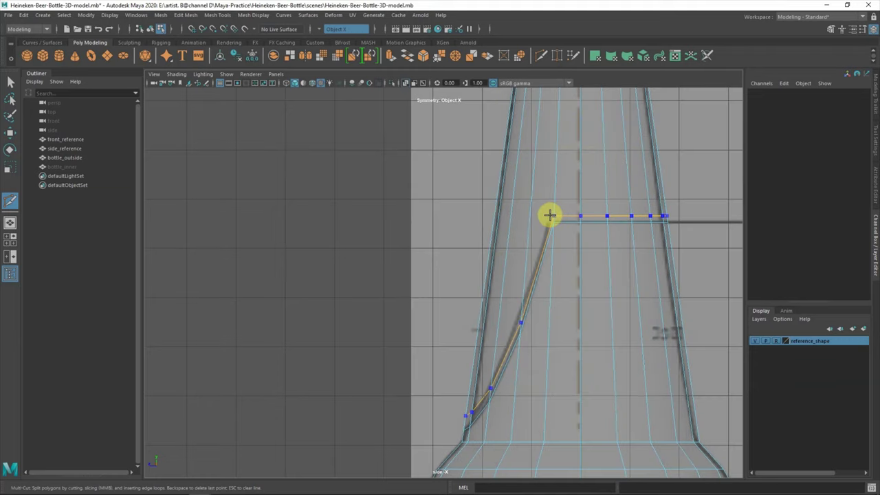
{"action": "key", "text": "space"}
{"action": "left_click_drag", "start_coordinate": [575, 334], "coordinate": [541, 331], "text": "alt"}
Select the new cut's vertices and align them with the reference label line
{"action": "right_click_drag", "start_coordinate": [515, 242], "coordinate": [481, 245]}
{"action": "left_click", "coordinate": [314, 305]}
{"action": "scroll", "coordinate": [316, 307], "scroll_direction": "up", "scroll_amount": 5}
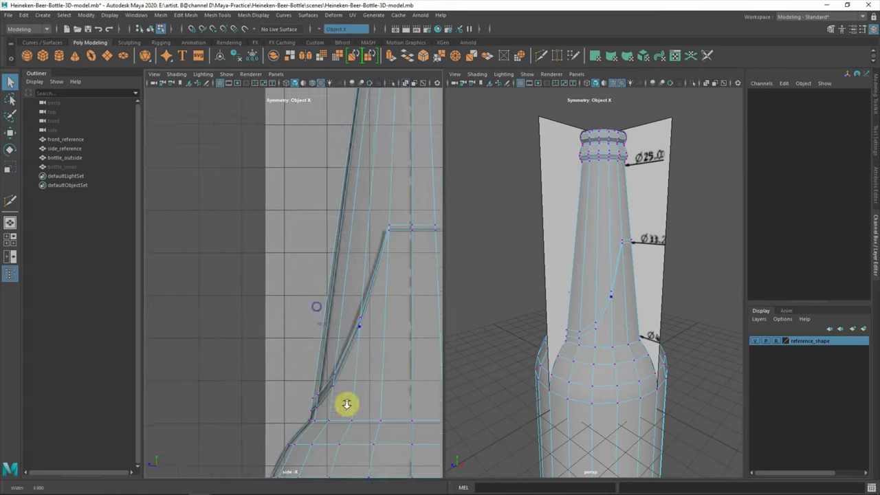
{"action": "scroll", "coordinate": [346, 404], "scroll_direction": "up", "scroll_amount": 2}
{"action": "left_click", "coordinate": [346, 280]}
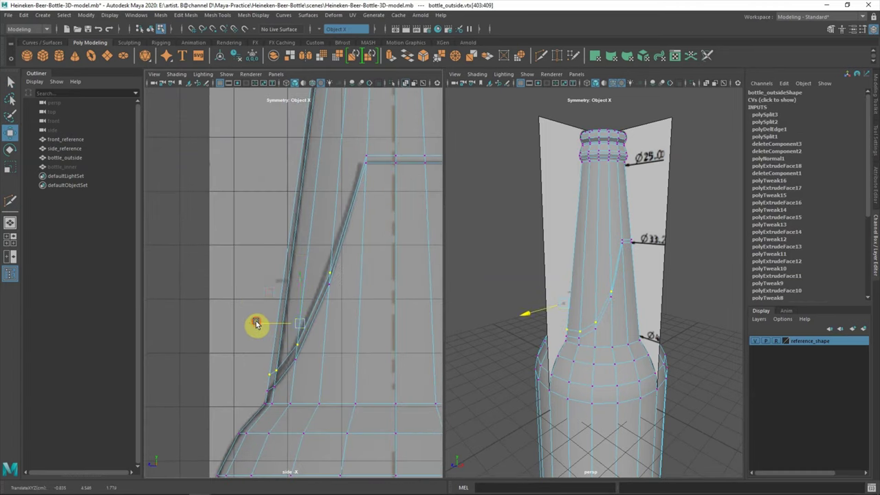
{"action": "left_click", "coordinate": [237, 374]}
Hide the reference images and check the neck cuts in wireframe
{"action": "key", "text": "space"}
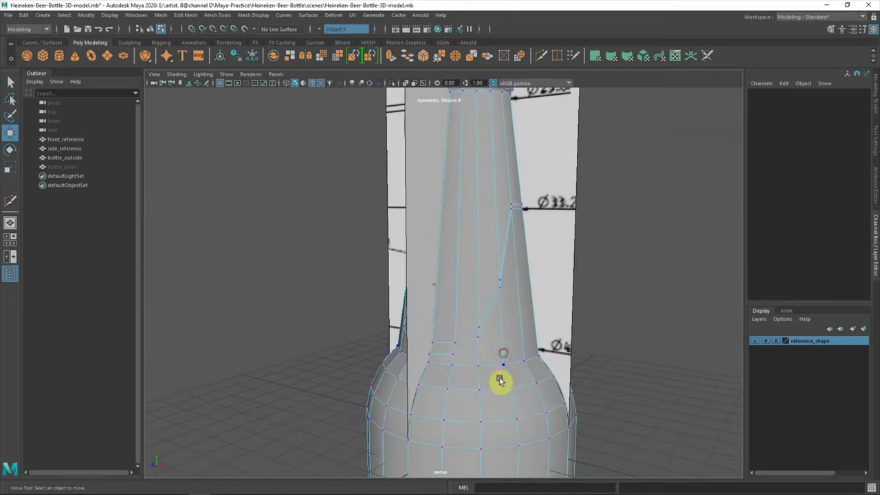
{"action": "left_click", "coordinate": [754, 341]}
{"action": "left_click_drag", "start_coordinate": [598, 347], "coordinate": [564, 348], "text": "alt"}
{"action": "key", "text": "4"}
{"action": "key", "text": "5"}
{"action": "scroll", "coordinate": [428, 337], "scroll_direction": "up", "scroll_amount": 5}
{"action": "left_click_drag", "start_coordinate": [428, 337], "coordinate": [448, 334], "text": "alt"}
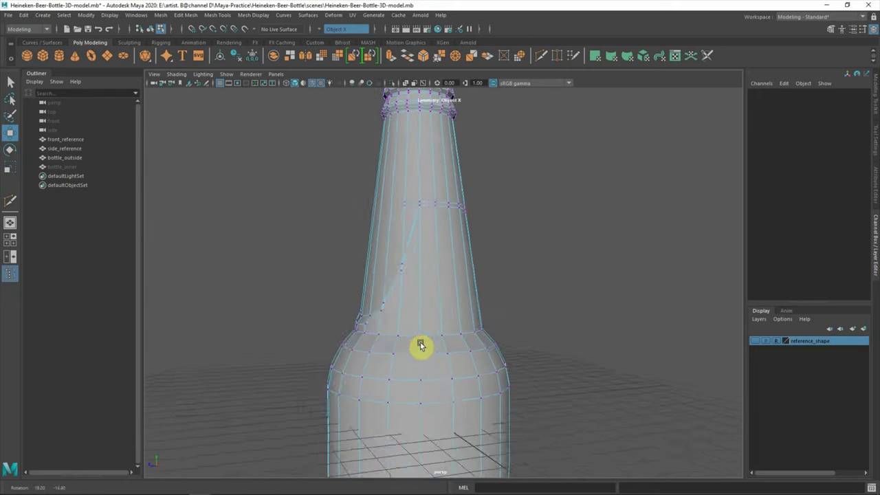
{"action": "scroll", "coordinate": [459, 363], "scroll_direction": "up", "scroll_amount": 5}
Move a label-cut vertex onto the outline in the side view
{"action": "key", "text": "space"}
{"action": "right_click", "coordinate": [220, 247]}
{"action": "mouse_move", "coordinate": [302, 282]}
{"action": "left_mouse_down"}
{"action": "mouse_move", "coordinate": [255, 295]}
{"action": "mouse_move", "coordinate": [296, 306]}
{"action": "left_mouse_up"}
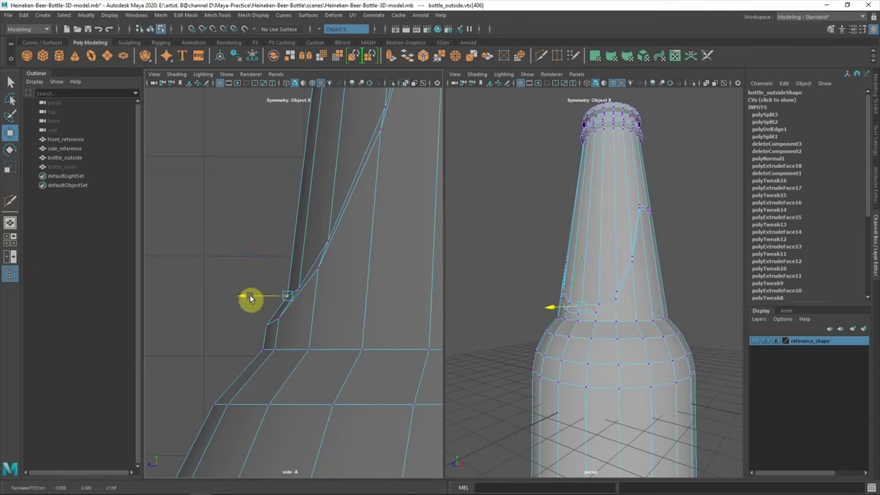
{"action": "key", "text": "space"}
{"action": "scroll", "coordinate": [488, 300], "scroll_direction": "down", "scroll_amount": 3}
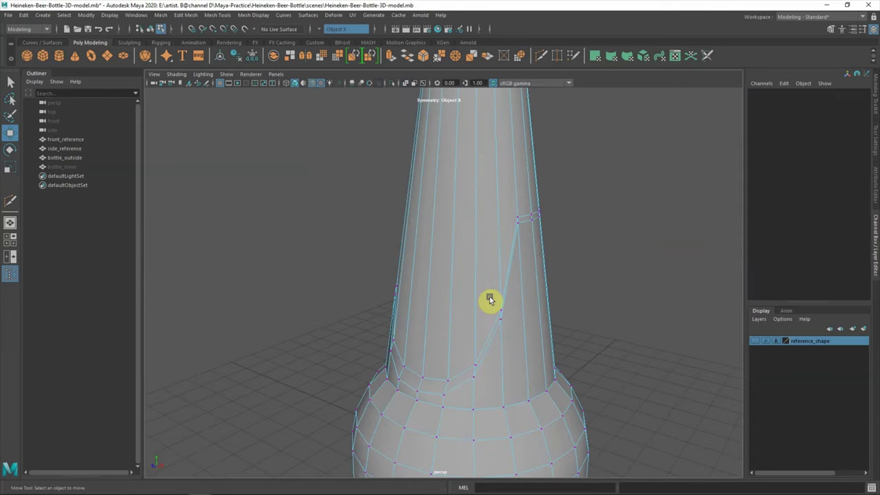
{"action": "scroll", "coordinate": [483, 210], "scroll_direction": "down", "scroll_amount": 3}
{"action": "left_click_drag", "start_coordinate": [407, 273], "coordinate": [482, 310], "text": "alt"}
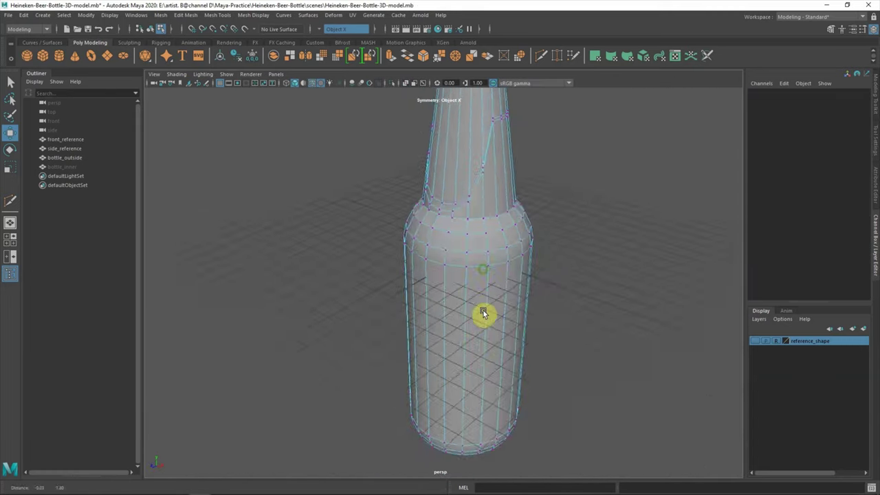
Unhide bottle_inner so the inner wall shows inside the lip
{"action": "left_click", "coordinate": [63, 167]}
{"action": "key", "text": "h"}
{"action": "left_click", "coordinate": [327, 246]}
{"action": "scroll", "coordinate": [449, 300], "scroll_direction": "up", "scroll_amount": 3}
{"action": "scroll", "coordinate": [486, 330], "scroll_direction": "up", "scroll_amount": 3}
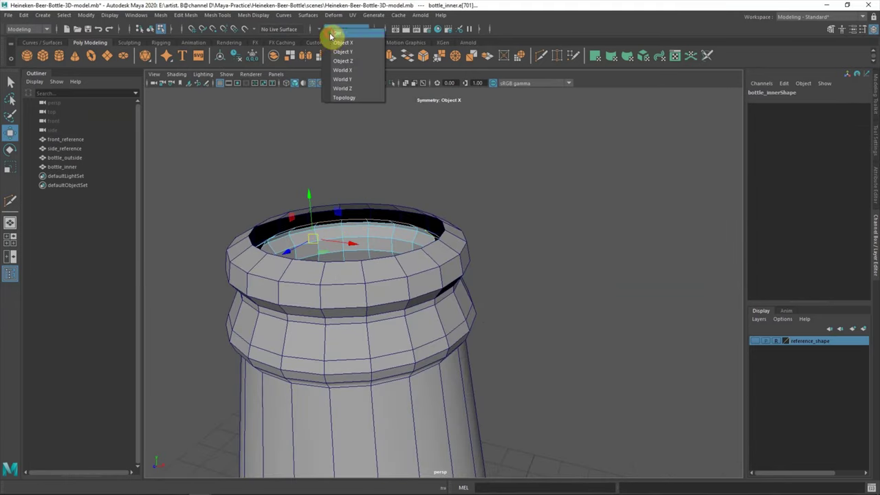
Turn off symmetry, combine both shells, and name the result bottle_outside_inside
{"action": "left_click", "coordinate": [330, 34]}
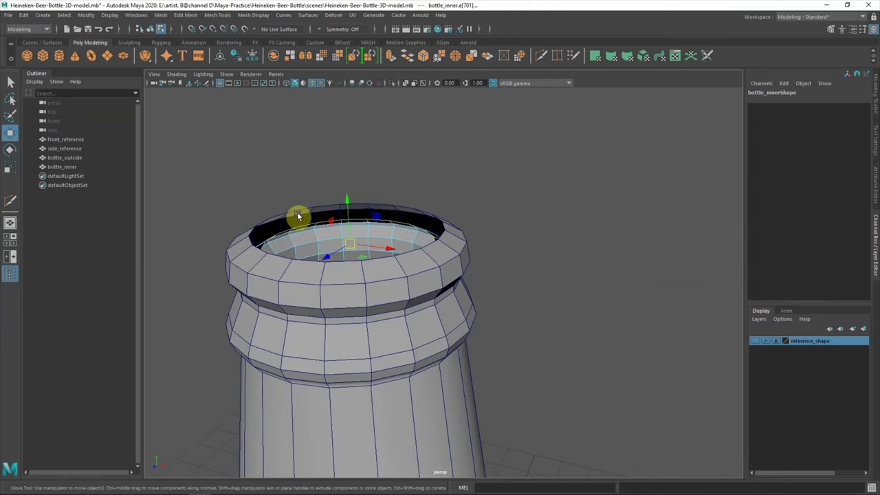
{"action": "left_click", "coordinate": [298, 216]}
{"action": "left_click", "coordinate": [63, 167], "text": "shift"}
{"action": "left_click", "coordinate": [161, 14]}
{"action": "left_click", "coordinate": [176, 33]}
{"action": "double_click", "coordinate": [72, 176]}
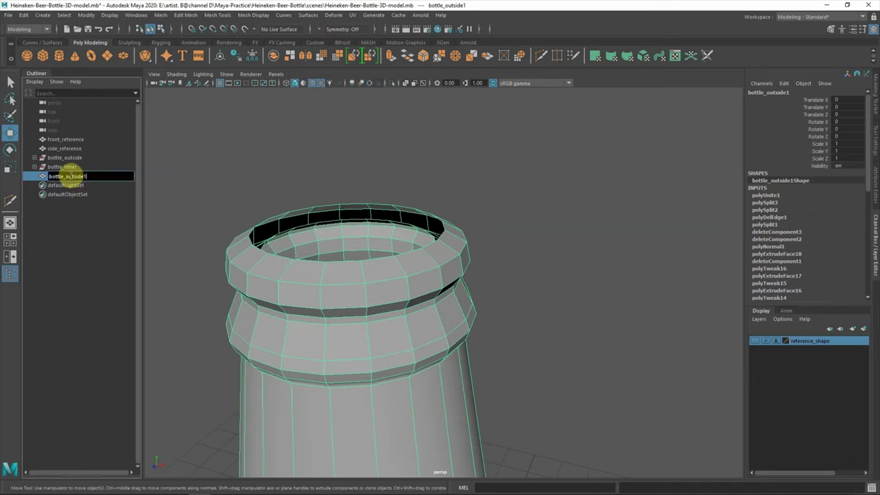
{"action": "key", "text": "Return"}
Select the inner and outer rim edge loops and Bridge them together
{"action": "right_click_drag", "start_coordinate": [280, 179], "coordinate": [270, 194]}
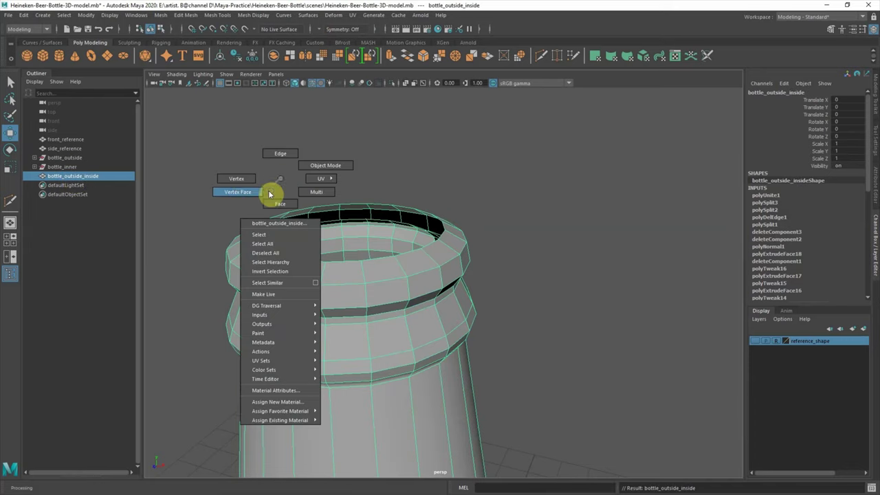
{"action": "double_click", "coordinate": [291, 211]}
{"action": "left_click", "coordinate": [222, 15]}
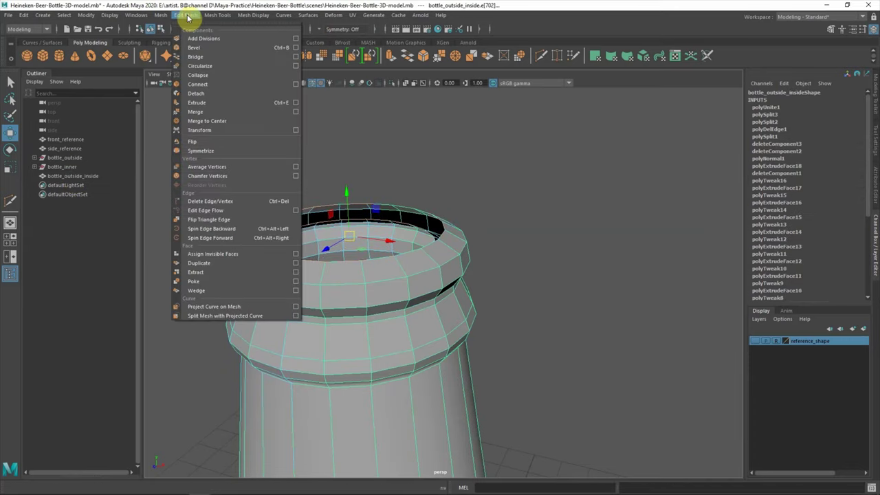
{"action": "left_click", "coordinate": [254, 120]}
{"action": "mouse_move", "coordinate": [426, 251]}
{"action": "left_mouse_down", "text": "alt"}
{"action": "mouse_move", "coordinate": [411, 320]}
{"action": "mouse_move", "coordinate": [384, 321]}
{"action": "mouse_move", "coordinate": [344, 281]}
{"action": "left_mouse_up", "text": "alt"}
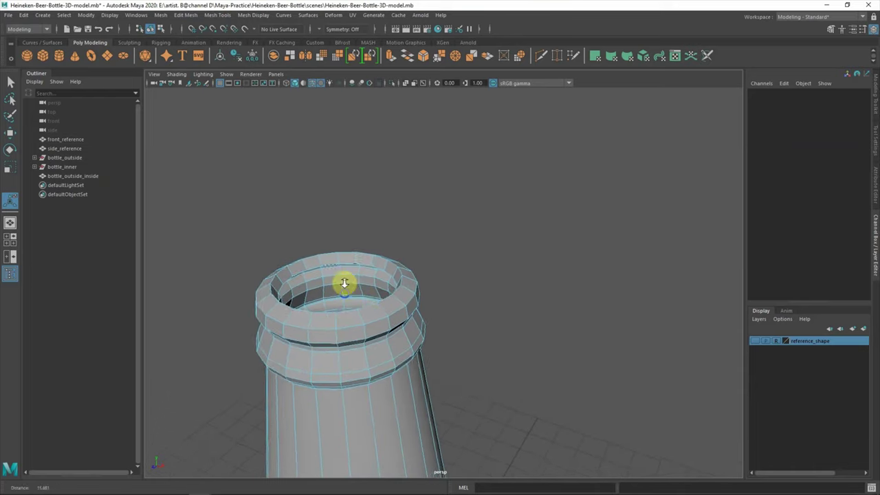
Orbit and zoom around the bottle to inspect the bridged rim
{"action": "key", "text": "space"}
{"action": "key", "text": "space"}
{"action": "middle_click_drag", "start_coordinate": [475, 320], "coordinate": [441, 297], "text": "alt"}
{"action": "scroll", "coordinate": [457, 272], "scroll_direction": "up", "scroll_amount": 2}
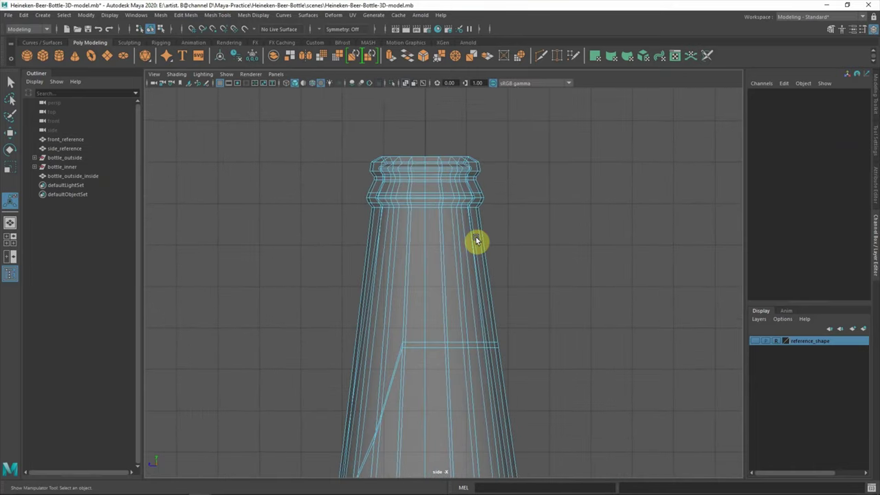
{"action": "scroll", "coordinate": [502, 323], "scroll_direction": "down", "scroll_amount": 3}
{"action": "key", "text": "space"}
{"action": "scroll", "coordinate": [556, 321], "scroll_direction": "down", "scroll_amount": 3}
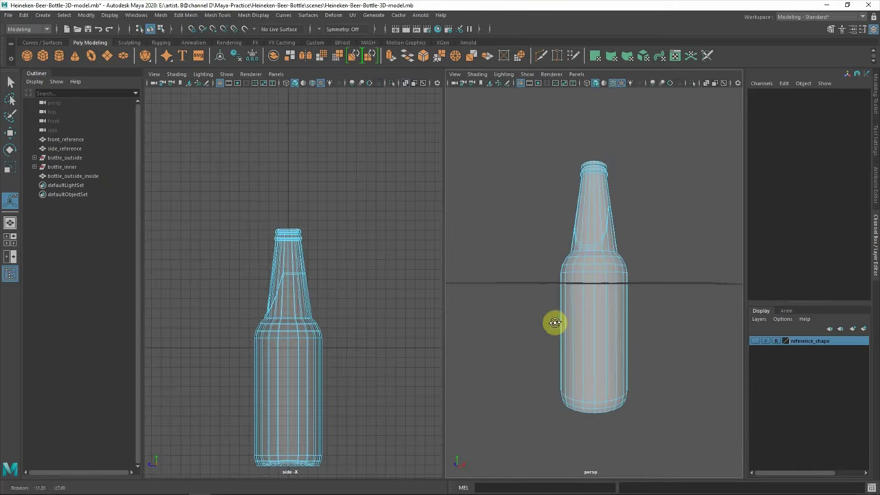
{"action": "key", "text": "space"}
{"action": "scroll", "coordinate": [516, 278], "scroll_direction": "down", "scroll_amount": 3}
{"action": "scroll", "coordinate": [524, 286], "scroll_direction": "down", "scroll_amount": 2}
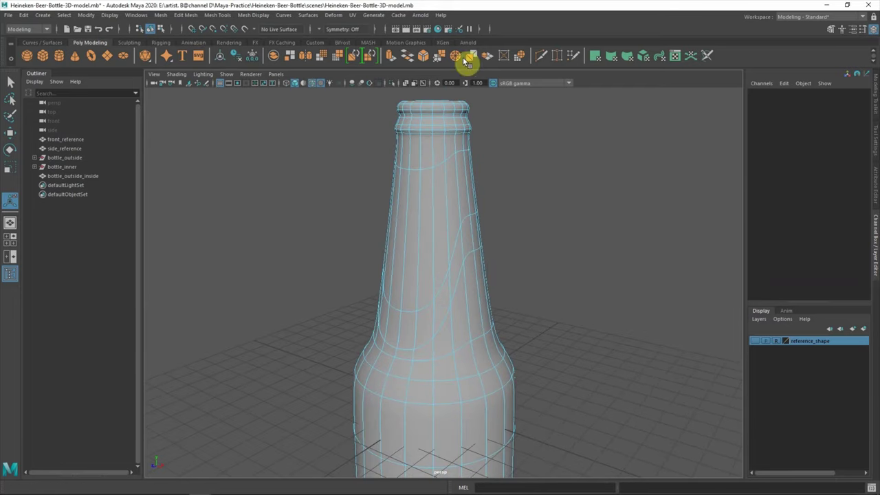
Insert two edge loops around the bottle's neck
{"action": "left_click", "coordinate": [224, 84]}
{"action": "scroll", "coordinate": [454, 257], "scroll_direction": "up", "scroll_amount": 2}
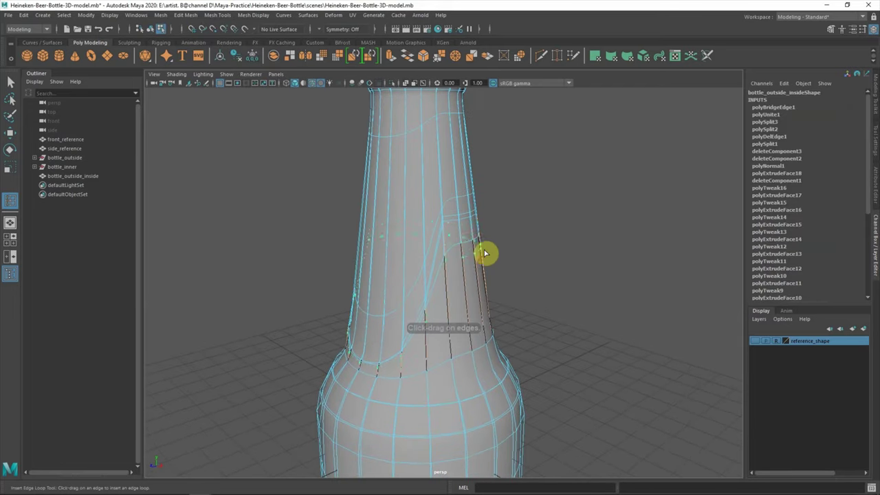
{"action": "left_click", "coordinate": [484, 218]}
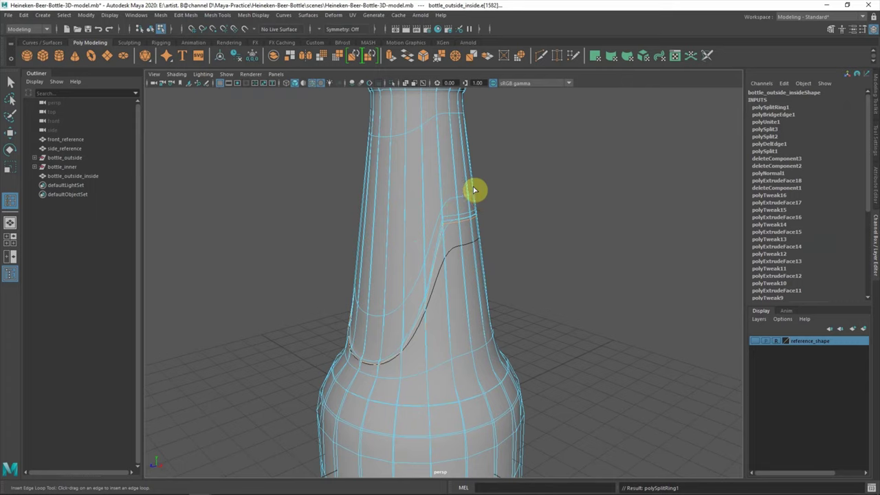
{"action": "left_click", "coordinate": [486, 208]}
{"action": "mouse_move", "coordinate": [509, 323]}
{"action": "left_mouse_down", "text": "alt"}
{"action": "mouse_move", "coordinate": [571, 316]}
{"action": "mouse_move", "coordinate": [303, 334]}
{"action": "mouse_move", "coordinate": [389, 346]}
{"action": "left_mouse_up", "text": "alt"}
{"action": "scroll", "coordinate": [387, 310], "scroll_direction": "up", "scroll_amount": 2}
{"action": "scroll", "coordinate": [378, 255], "scroll_direction": "up", "scroll_amount": 2}
In edge mode and wireframe, scale the first shoulder edge loop slightly inward
{"action": "right_click_drag", "start_coordinate": [282, 216], "coordinate": [234, 216]}
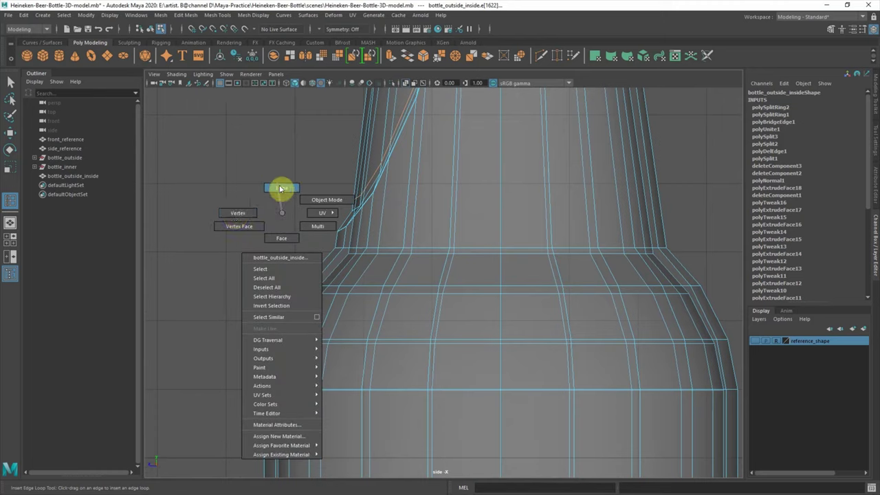
{"action": "right_click_drag", "start_coordinate": [278, 186], "coordinate": [279, 187]}
{"action": "right_click_drag", "start_coordinate": [382, 219], "coordinate": [382, 263], "text": "shift"}
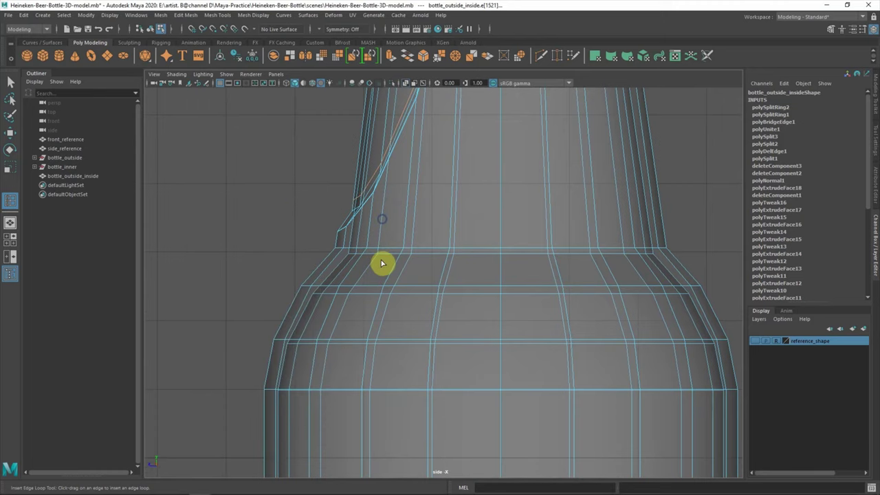
{"action": "key", "text": "4"}
{"action": "key", "text": "r"}
{"action": "left_click_drag", "start_coordinate": [500, 255], "coordinate": [498, 258]}
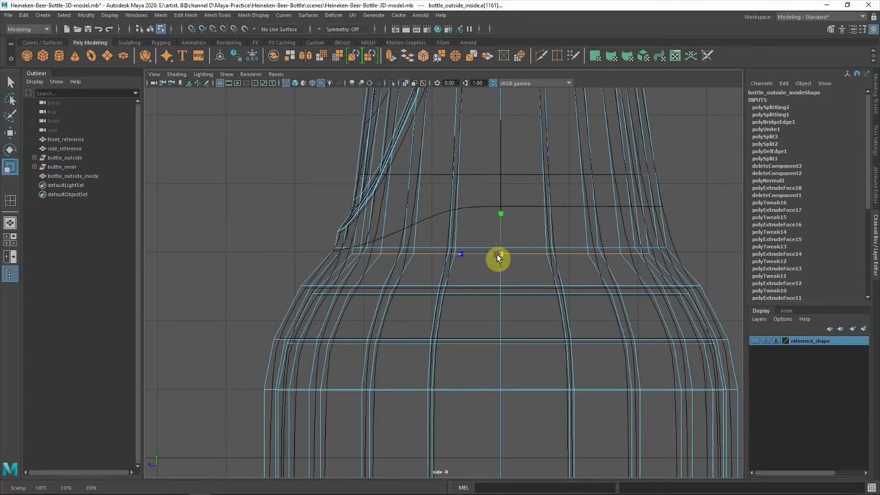
{"action": "left_click_drag", "start_coordinate": [505, 296], "coordinate": [499, 295]}
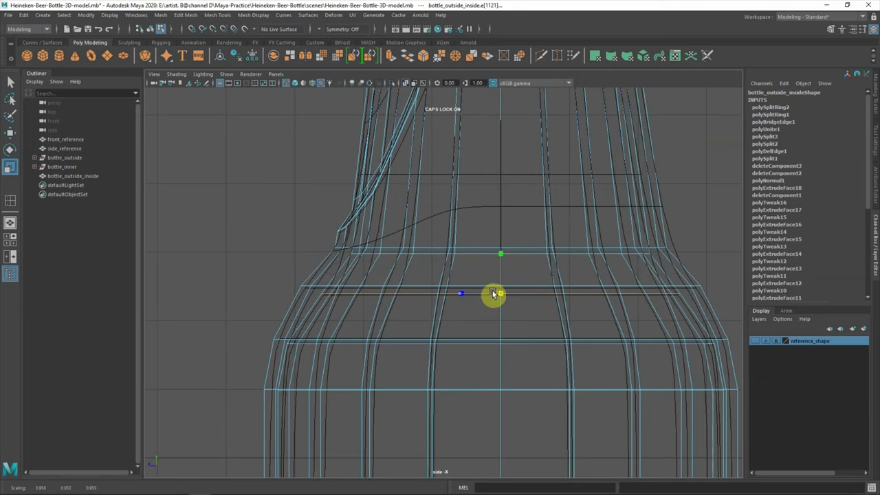
Scale a second shoulder edge loop inward, then reselect bottle_outside_inside
{"action": "double_click", "coordinate": [391, 254]}
{"action": "left_click_drag", "start_coordinate": [501, 257], "coordinate": [498, 257]}
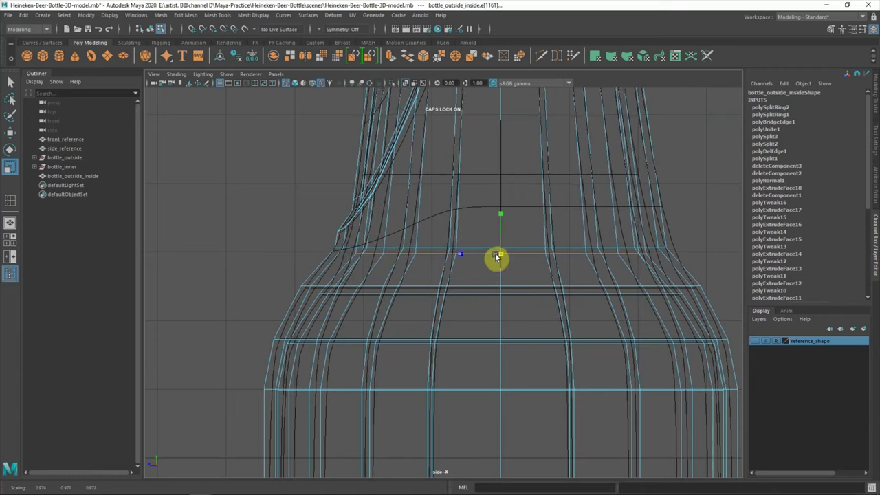
{"action": "left_click_drag", "start_coordinate": [502, 295], "coordinate": [399, 308], "text": "alt"}
{"action": "right_click", "coordinate": [557, 273]}
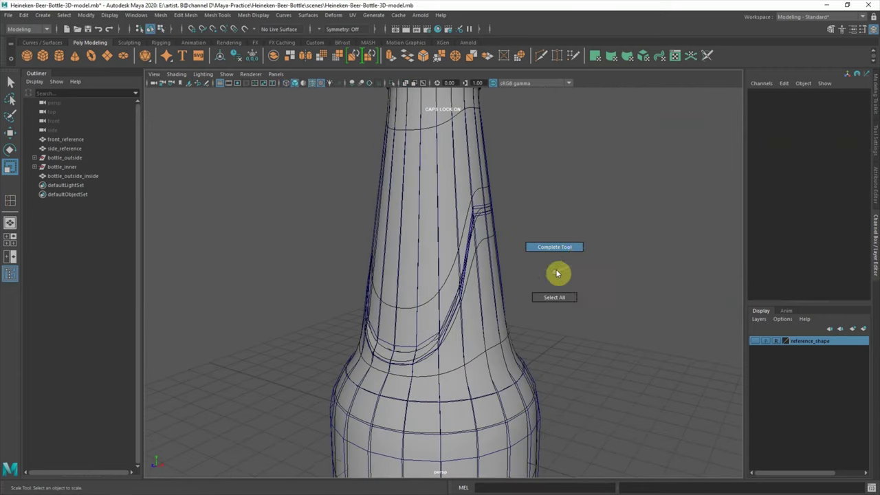
{"action": "left_click", "coordinate": [72, 175]}
{"action": "mouse_move", "coordinate": [252, 236]}
{"action": "left_mouse_down", "text": "alt"}
{"action": "mouse_move", "coordinate": [315, 261]}
{"action": "mouse_move", "coordinate": [321, 296]}
{"action": "left_mouse_up", "text": "alt"}
{"action": "left_click", "coordinate": [217, 15]}
{"action": "left_click", "coordinate": [239, 114]}
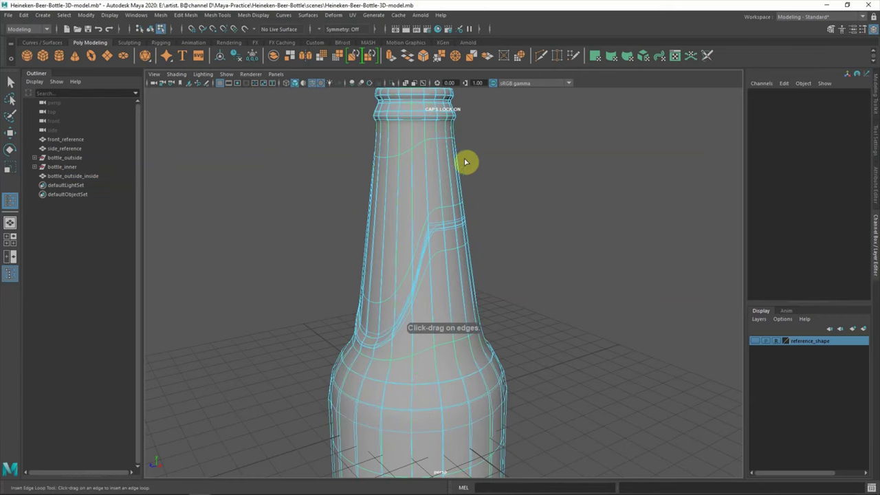
Insert edge loops near the neck top and at the bottle shoulder
{"action": "mouse_move", "coordinate": [462, 183]}
{"action": "left_mouse_down"}
{"action": "mouse_move", "coordinate": [457, 152]}
{"action": "mouse_move", "coordinate": [467, 125]}
{"action": "left_mouse_up"}
{"action": "left_click_drag", "start_coordinate": [474, 328], "coordinate": [484, 316]}
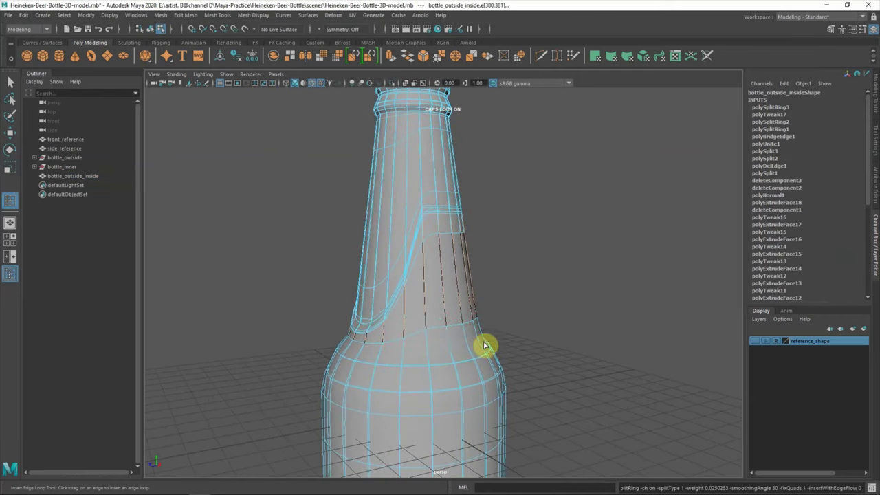
{"action": "left_click_drag", "start_coordinate": [349, 338], "coordinate": [348, 338]}
{"action": "right_click_drag", "start_coordinate": [348, 338], "coordinate": [506, 324], "text": "alt"}
{"action": "mouse_move", "coordinate": [507, 323]}
{"action": "left_mouse_down", "text": "alt"}
{"action": "mouse_move", "coordinate": [543, 347]}
{"action": "mouse_move", "coordinate": [511, 284]}
{"action": "left_mouse_up", "text": "alt"}
{"action": "right_click", "coordinate": [554, 244]}
{"action": "left_click", "coordinate": [572, 237]}
{"action": "left_click", "coordinate": [534, 314]}
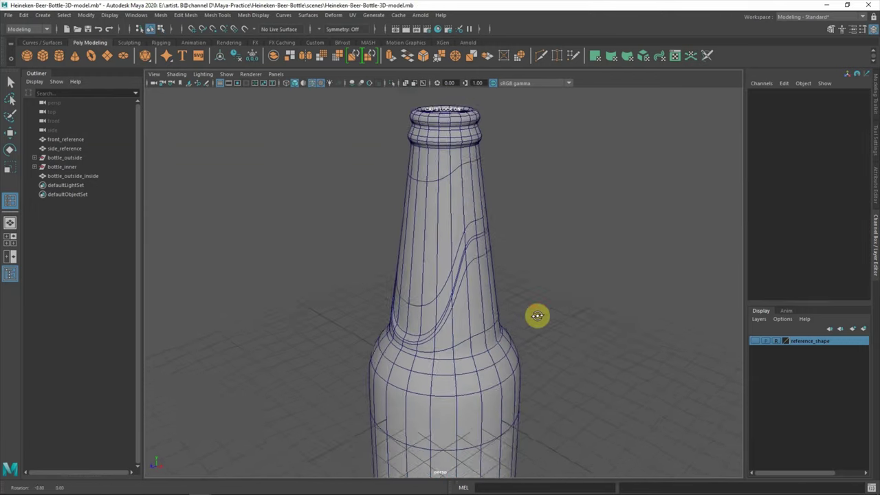
Toggle Wireframe on Shaded off to inspect the smooth bottle, then back on
{"action": "left_click", "coordinate": [178, 74]}
{"action": "left_click", "coordinate": [195, 162]}
{"action": "mouse_move", "coordinate": [194, 165]}
{"action": "left_mouse_down", "text": "alt"}
{"action": "mouse_move", "coordinate": [403, 296]}
{"action": "mouse_move", "coordinate": [358, 284]}
{"action": "mouse_move", "coordinate": [373, 310]}
{"action": "mouse_move", "coordinate": [315, 298]}
{"action": "left_mouse_up", "text": "alt"}
{"action": "left_click", "coordinate": [178, 74]}
{"action": "left_click", "coordinate": [194, 162]}
{"action": "mouse_move", "coordinate": [264, 212]}
{"action": "left_mouse_down", "text": "alt"}
{"action": "mouse_move", "coordinate": [530, 350]}
{"action": "mouse_move", "coordinate": [557, 339]}
{"action": "left_mouse_up", "text": "alt"}
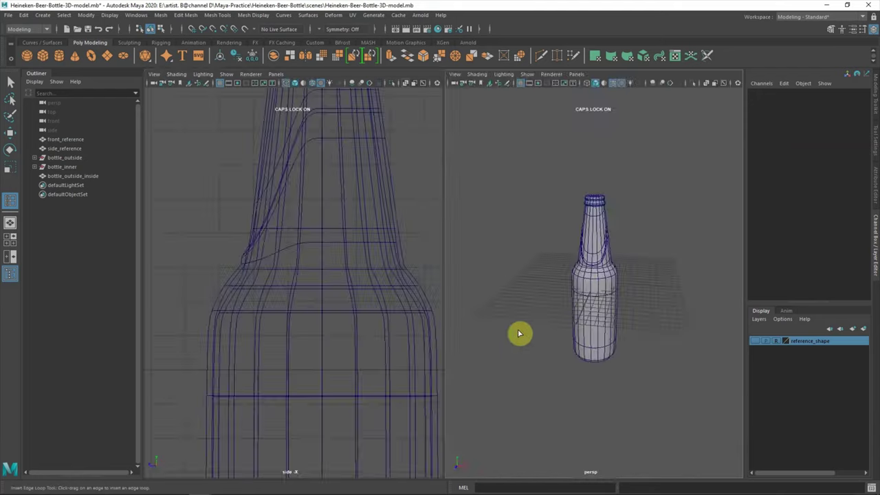
Return to the two-pane side and perspective layout, then add a polygon cylinder
{"action": "key", "text": "space"}
{"action": "scroll", "coordinate": [379, 227], "scroll_direction": "down", "scroll_amount": 3}
{"action": "scroll", "coordinate": [426, 262], "scroll_direction": "down", "scroll_amount": 5}
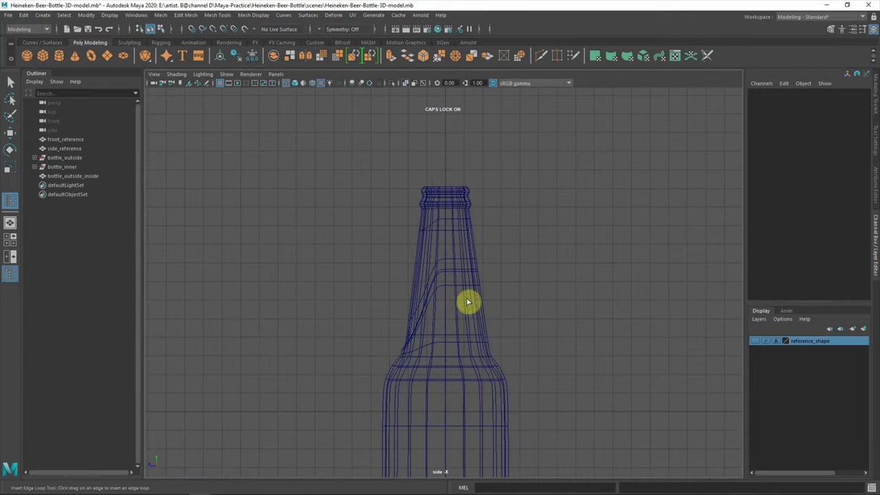
{"action": "key", "text": "space"}
{"action": "scroll", "coordinate": [556, 293], "scroll_direction": "up", "scroll_amount": 2}
{"action": "scroll", "coordinate": [555, 293], "scroll_direction": "up", "scroll_amount": 3}
{"action": "scroll", "coordinate": [350, 238], "scroll_direction": "up", "scroll_amount": 3}
{"action": "scroll", "coordinate": [346, 231], "scroll_direction": "up", "scroll_amount": 2}
{"action": "scroll", "coordinate": [351, 287], "scroll_direction": "down", "scroll_amount": 2}
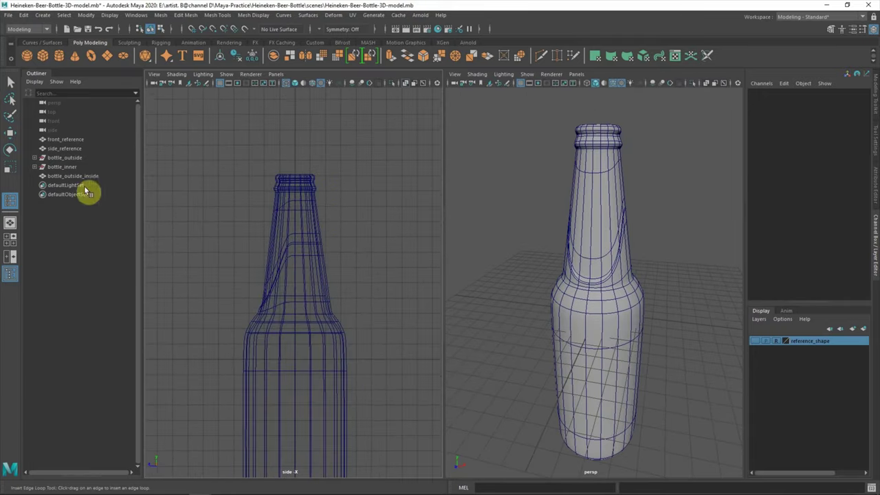
{"action": "left_click", "coordinate": [874, 190]}
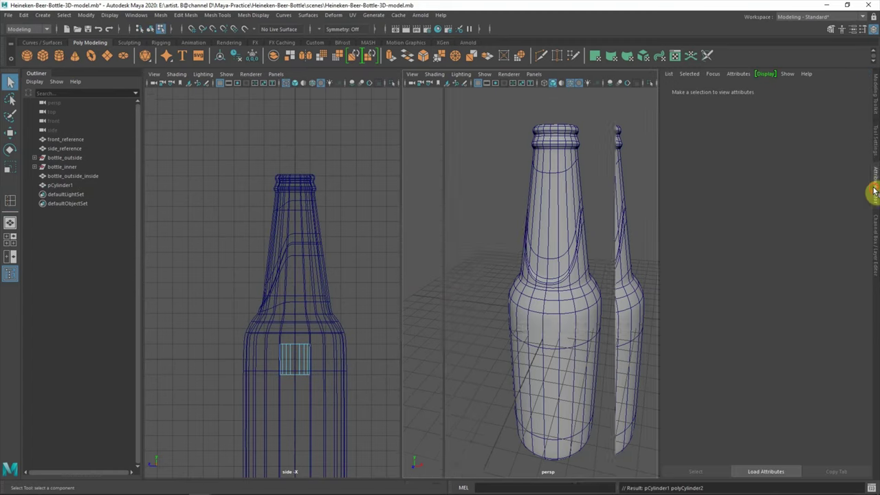
Show the cylinder's construction attributes and move it up to the bottle neck
{"action": "key", "text": "q"}
{"action": "left_click", "coordinate": [64, 185]}
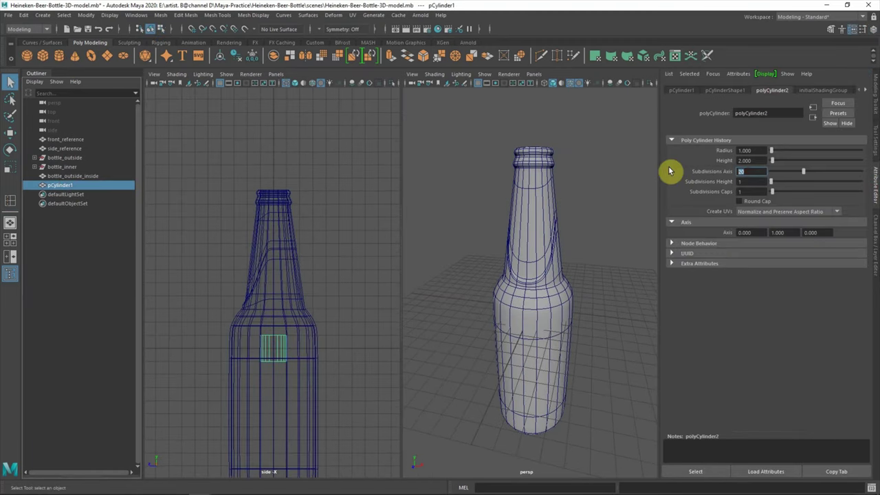
{"action": "key", "text": "w"}
{"action": "left_click_drag", "start_coordinate": [273, 349], "coordinate": [338, 251]}
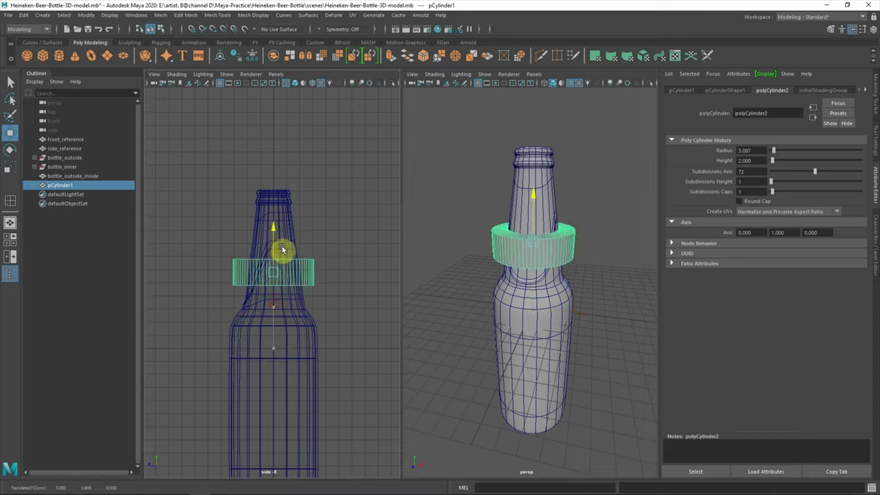
{"action": "scroll", "coordinate": [323, 309], "scroll_direction": "up", "scroll_amount": 3}
Set the cap cylinder's radius to 1.4 and height to 0.75
{"action": "type", "text": "1.4"}
{"action": "key", "text": "Return"}
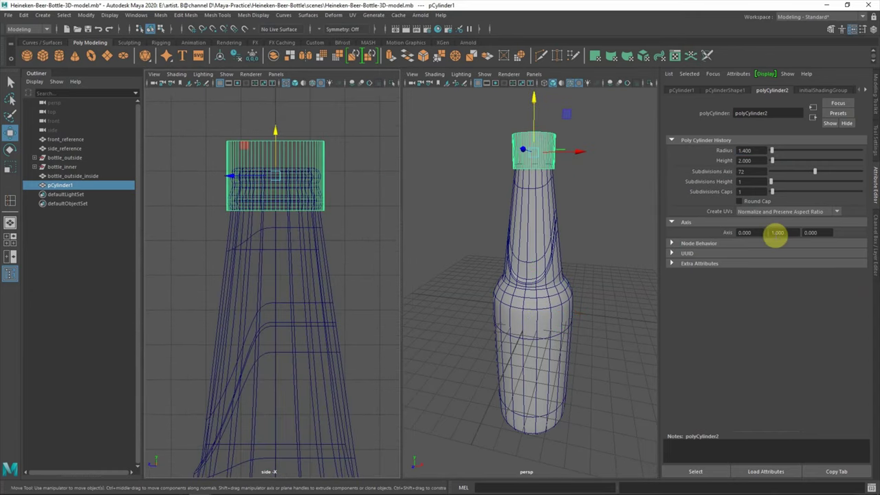
{"action": "scroll", "coordinate": [314, 340], "scroll_direction": "up", "scroll_amount": 2}
{"action": "scroll", "coordinate": [286, 406], "scroll_direction": "up", "scroll_amount": 2}
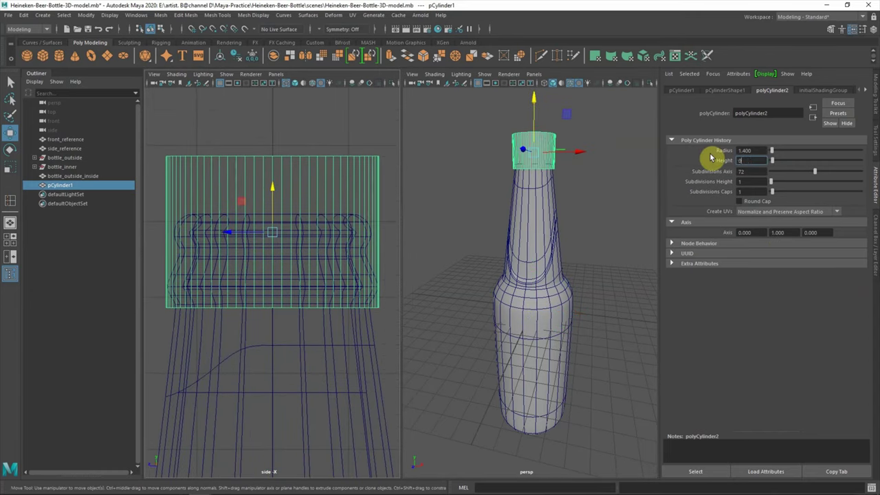
{"action": "type", "text": ".75"}
{"action": "key", "text": "Return"}
{"action": "key", "text": "f"}
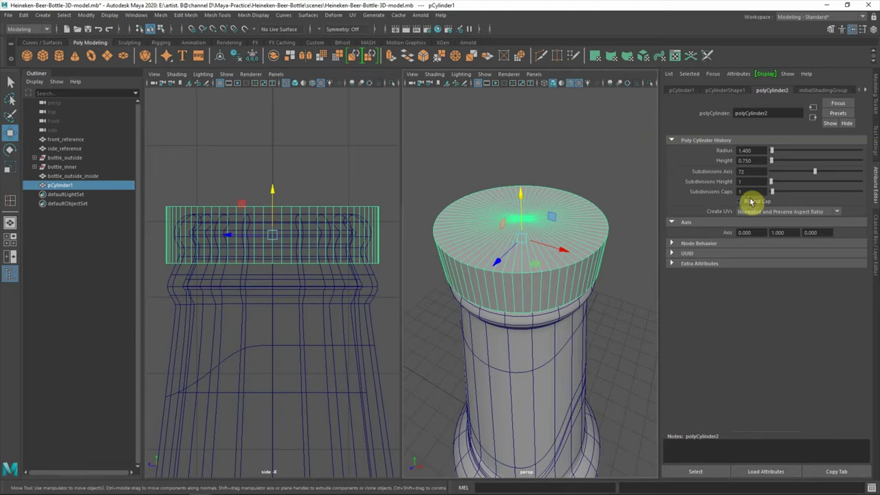
{"action": "left_click_drag", "start_coordinate": [503, 242], "coordinate": [495, 200], "text": "alt"}
Select the cap cylinder and bevel its rims at fraction 0.4 with 2 segments
{"action": "left_click", "coordinate": [323, 220]}
{"action": "right_click", "coordinate": [330, 181]}
{"action": "left_click_drag", "start_coordinate": [156, 189], "coordinate": [390, 212]}
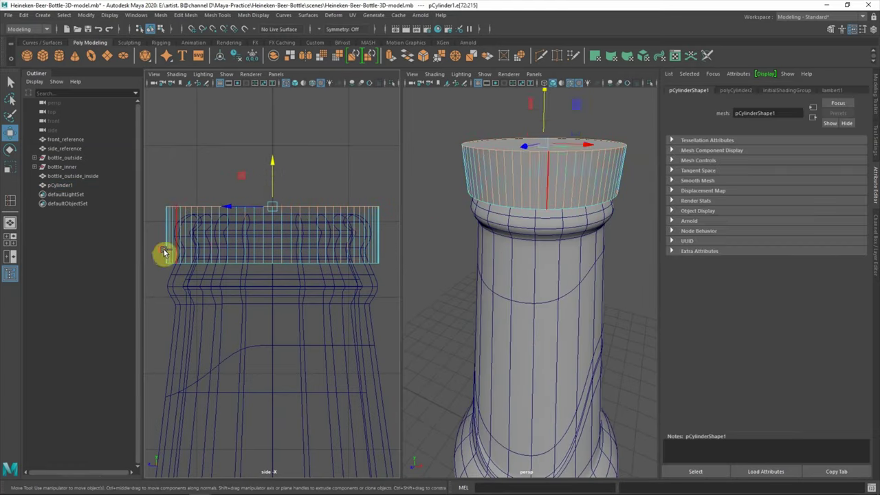
{"action": "key", "text": "f"}
{"action": "left_click_drag", "start_coordinate": [546, 222], "coordinate": [415, 165], "text": "alt"}
{"action": "mouse_move", "coordinate": [509, 261]}
{"action": "left_mouse_down", "text": "alt"}
{"action": "mouse_move", "coordinate": [513, 335]}
{"action": "mouse_move", "coordinate": [507, 281]}
{"action": "left_mouse_up", "text": "alt"}
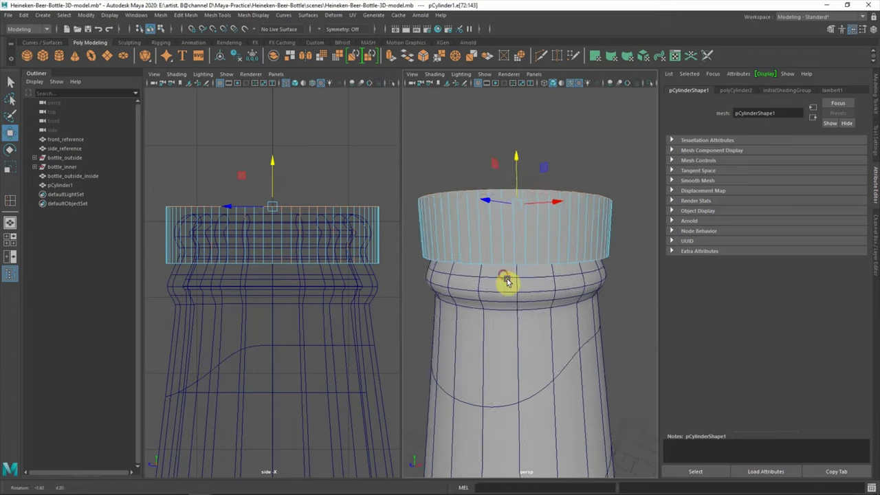
{"action": "left_click", "coordinate": [185, 15]}
{"action": "left_click", "coordinate": [182, 45]}
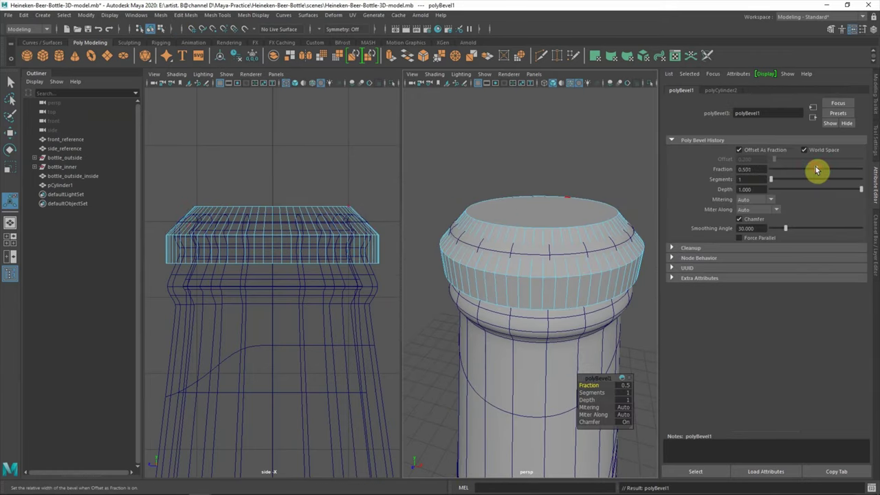
{"action": "left_click_drag", "start_coordinate": [817, 169], "coordinate": [752, 177]}
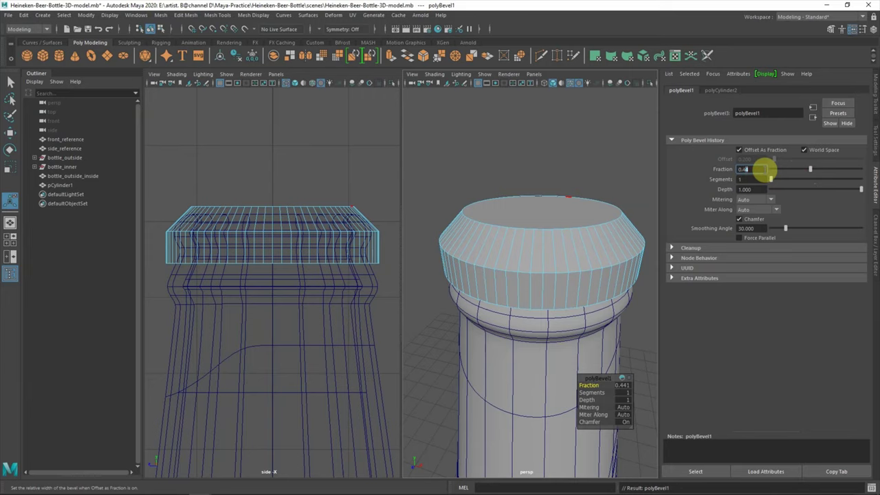
{"action": "left_click_drag", "start_coordinate": [770, 179], "coordinate": [790, 186]}
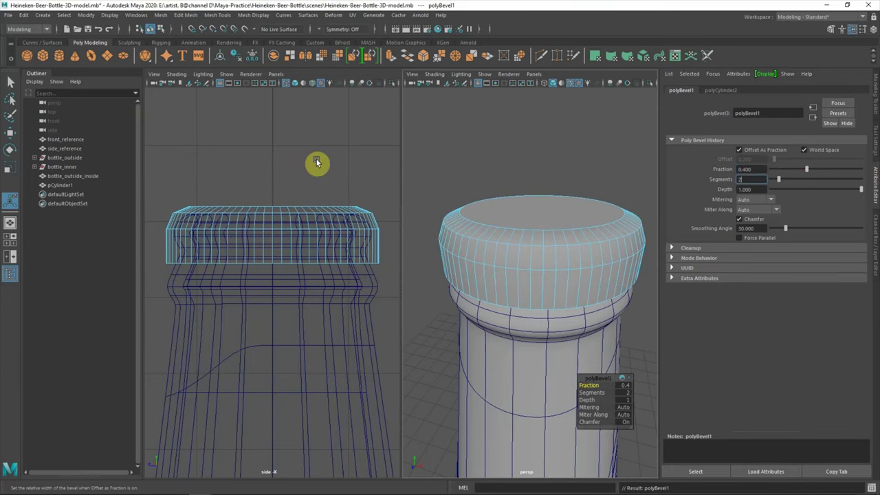
{"action": "key", "text": "F8"}
{"action": "right_click_drag", "start_coordinate": [563, 252], "coordinate": [533, 295]}
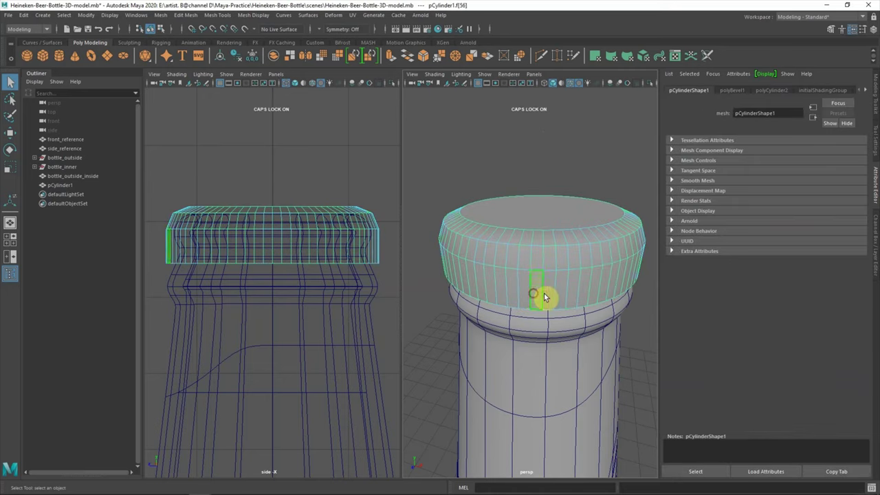
Add every other side face around the cap's band to the face selection
{"action": "left_click", "coordinate": [555, 292]}
{"action": "left_click", "coordinate": [589, 301], "text": "shift"}
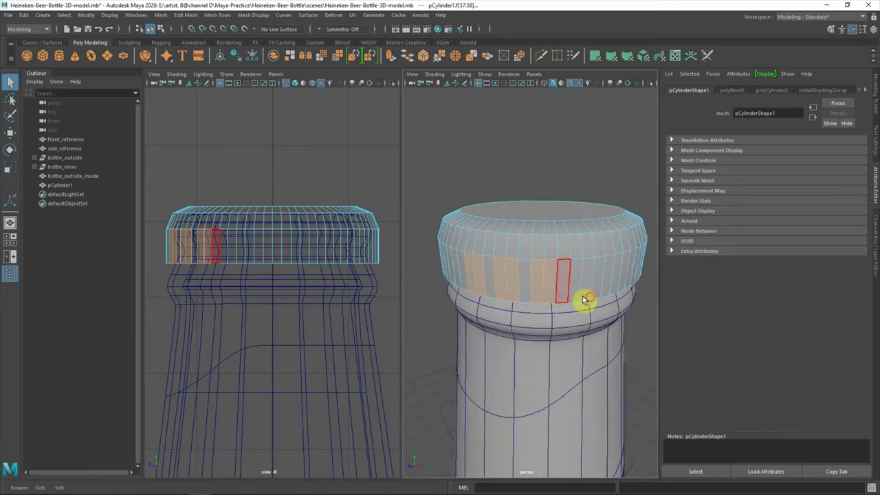
{"action": "left_click", "coordinate": [580, 304], "text": "shift"}
{"action": "left_click", "coordinate": [562, 270], "text": "shift"}
{"action": "left_click", "coordinate": [562, 271], "text": "shift"}
{"action": "mouse_move", "coordinate": [583, 297]}
{"action": "left_mouse_down", "text": "alt"}
{"action": "mouse_move", "coordinate": [551, 302]}
{"action": "mouse_move", "coordinate": [560, 238]}
{"action": "mouse_move", "coordinate": [560, 291]}
{"action": "mouse_move", "coordinate": [555, 280]}
{"action": "mouse_move", "coordinate": [532, 286]}
{"action": "left_mouse_up", "text": "alt"}
{"action": "left_click", "coordinate": [581, 290], "text": "shift"}
{"action": "left_click", "coordinate": [564, 293], "text": "shift"}
{"action": "left_click", "coordinate": [553, 289], "text": "shift"}
{"action": "left_click", "coordinate": [572, 289], "text": "shift"}
{"action": "left_click", "coordinate": [559, 238], "text": "shift"}
{"action": "left_click", "coordinate": [549, 291], "text": "shift"}
{"action": "left_click", "coordinate": [541, 292], "text": "shift"}
{"action": "left_click", "coordinate": [554, 295], "text": "shift"}
{"action": "left_click", "coordinate": [536, 287], "text": "shift"}
Extrude the selected cap faces inward with thickness -0.1 and offset 0.05
{"action": "left_click", "coordinate": [599, 281], "text": "shift"}
{"action": "mouse_move", "coordinate": [600, 282]}
{"action": "left_mouse_down", "text": "alt"}
{"action": "mouse_move", "coordinate": [609, 279]}
{"action": "mouse_move", "coordinate": [560, 293]}
{"action": "left_mouse_up", "text": "alt"}
{"action": "key", "text": "ctrl+e"}
{"action": "left_click_drag", "start_coordinate": [590, 384], "coordinate": [591, 400]}
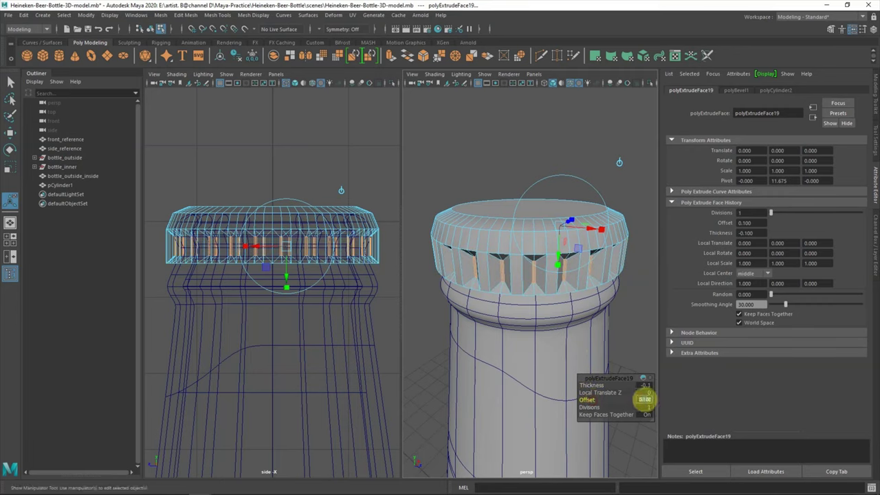
{"action": "type", "text": "0.05"}
{"action": "key", "text": "Return"}
Check the grooves in smooth preview, return to normal display, and select bottle_outside_inside
{"action": "mouse_move", "coordinate": [570, 330]}
{"action": "left_mouse_down", "text": "alt"}
{"action": "mouse_move", "coordinate": [536, 314]}
{"action": "mouse_move", "coordinate": [488, 310]}
{"action": "mouse_move", "coordinate": [505, 320]}
{"action": "mouse_move", "coordinate": [497, 294]}
{"action": "mouse_move", "coordinate": [499, 306]}
{"action": "mouse_move", "coordinate": [557, 266]}
{"action": "mouse_move", "coordinate": [530, 324]}
{"action": "left_mouse_up", "text": "alt"}
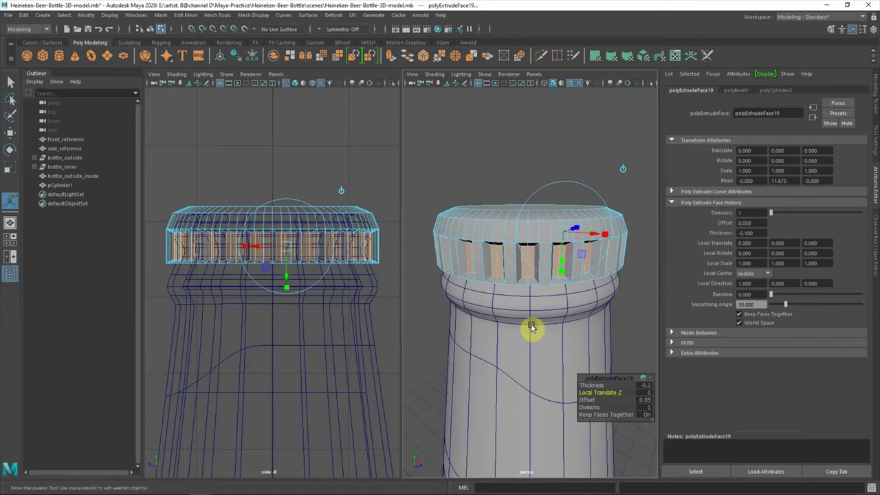
{"action": "key", "text": "3"}
{"action": "key", "text": "2"}
{"action": "key", "text": "1"}
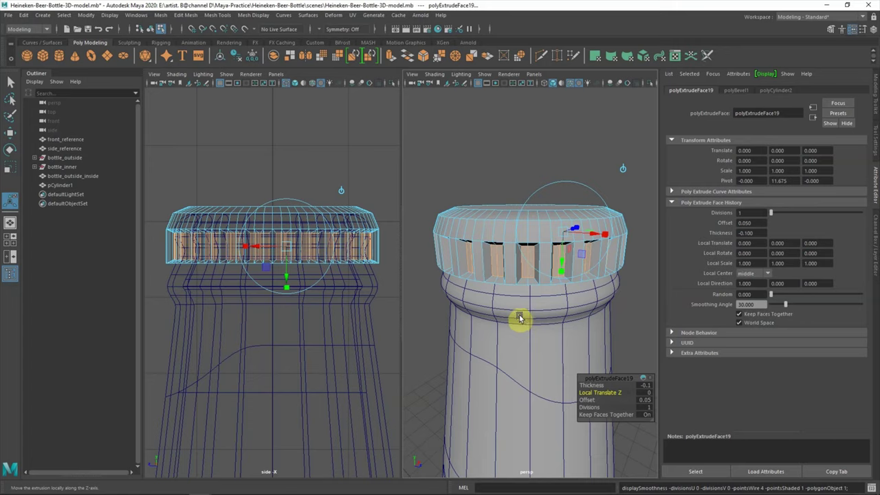
{"action": "left_click_drag", "start_coordinate": [521, 320], "coordinate": [519, 297], "text": "alt"}
{"action": "left_click", "coordinate": [461, 153]}
{"action": "left_click", "coordinate": [62, 176]}
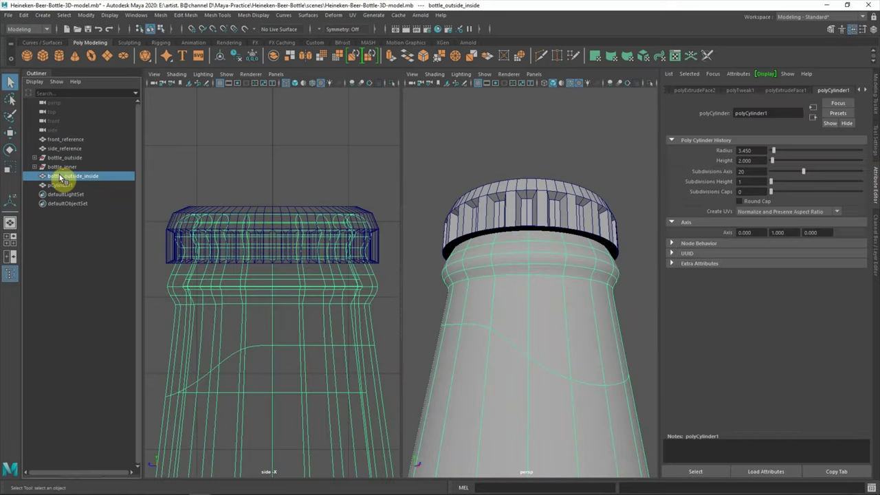
Hide the bottle body and delete the cap's bottom face
{"action": "key", "text": "ctrl+h"}
{"action": "key", "text": "space"}
{"action": "mouse_move", "coordinate": [475, 255]}
{"action": "left_mouse_down", "text": "alt"}
{"action": "mouse_move", "coordinate": [497, 298]}
{"action": "mouse_move", "coordinate": [449, 289]}
{"action": "mouse_move", "coordinate": [403, 345]}
{"action": "mouse_move", "coordinate": [376, 338]}
{"action": "left_mouse_up", "text": "alt"}
{"action": "right_click", "coordinate": [448, 288]}
{"action": "left_click", "coordinate": [448, 288]}
{"action": "key", "text": "Delete"}
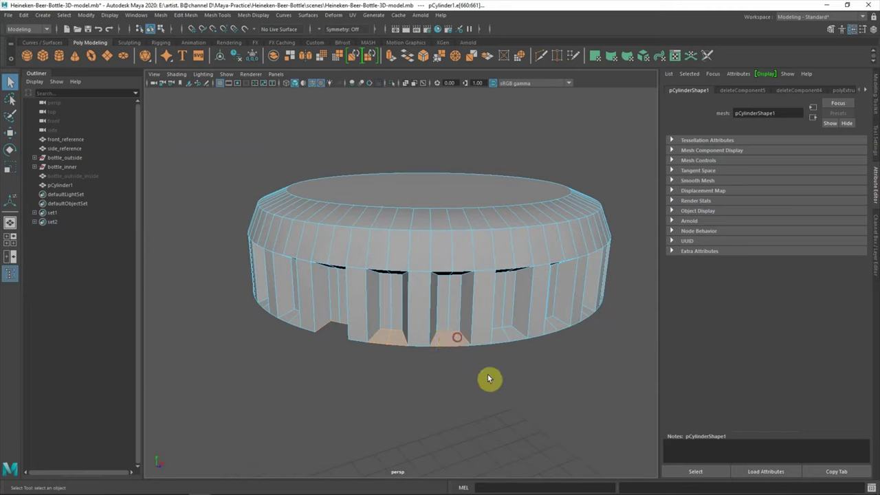
Orbit beneath the cap and select groove face f[313]
{"action": "left_click_drag", "start_coordinate": [438, 360], "coordinate": [417, 392], "text": "alt"}
{"action": "mouse_move", "coordinate": [533, 402]}
{"action": "left_mouse_down", "text": "alt"}
{"action": "mouse_move", "coordinate": [460, 403]}
{"action": "mouse_move", "coordinate": [418, 383]}
{"action": "mouse_move", "coordinate": [410, 365]}
{"action": "mouse_move", "coordinate": [408, 383]}
{"action": "mouse_move", "coordinate": [408, 334]}
{"action": "mouse_move", "coordinate": [452, 391]}
{"action": "left_mouse_up", "text": "alt"}
{"action": "left_click", "coordinate": [408, 383]}
{"action": "left_click", "coordinate": [420, 326]}
{"action": "mouse_move", "coordinate": [419, 328]}
{"action": "left_mouse_down", "text": "alt"}
{"action": "mouse_move", "coordinate": [474, 320]}
{"action": "mouse_move", "coordinate": [388, 404]}
{"action": "left_mouse_up", "text": "alt"}
{"action": "left_click", "coordinate": [403, 420]}
{"action": "left_click", "coordinate": [405, 402]}
Select further bottom faces around the cap's lower rim
{"action": "left_click_drag", "start_coordinate": [453, 400], "coordinate": [322, 399], "text": "alt"}
{"action": "mouse_move", "coordinate": [451, 411]}
{"action": "left_mouse_down", "text": "alt"}
{"action": "mouse_move", "coordinate": [434, 308]}
{"action": "mouse_move", "coordinate": [395, 331]}
{"action": "left_mouse_up", "text": "alt"}
{"action": "mouse_move", "coordinate": [423, 294]}
{"action": "left_mouse_down", "text": "alt"}
{"action": "mouse_move", "coordinate": [481, 348]}
{"action": "mouse_move", "coordinate": [337, 321]}
{"action": "left_mouse_up", "text": "alt"}
{"action": "left_click", "coordinate": [337, 320]}
{"action": "mouse_move", "coordinate": [419, 330]}
{"action": "left_mouse_down", "text": "alt"}
{"action": "mouse_move", "coordinate": [389, 335]}
{"action": "mouse_move", "coordinate": [477, 371]}
{"action": "mouse_move", "coordinate": [447, 354]}
{"action": "mouse_move", "coordinate": [376, 366]}
{"action": "left_mouse_up", "text": "alt"}
{"action": "left_click", "coordinate": [376, 366]}
{"action": "left_click_drag", "start_coordinate": [524, 372], "coordinate": [307, 389], "text": "alt"}
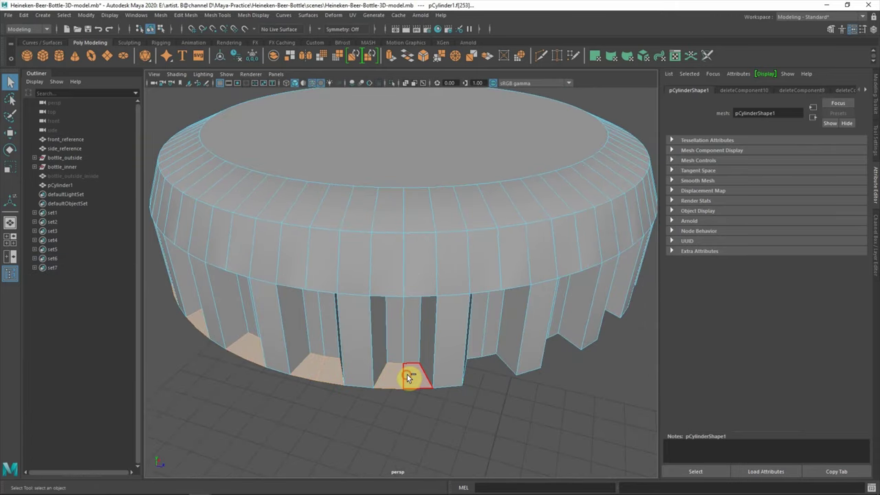
Deselect, check the cap in smooth preview, and return to side and perspective views
{"action": "left_click", "coordinate": [398, 438]}
{"action": "key", "text": "f"}
{"action": "key", "text": "3"}
{"action": "key", "text": "1"}
{"action": "key", "text": "space"}
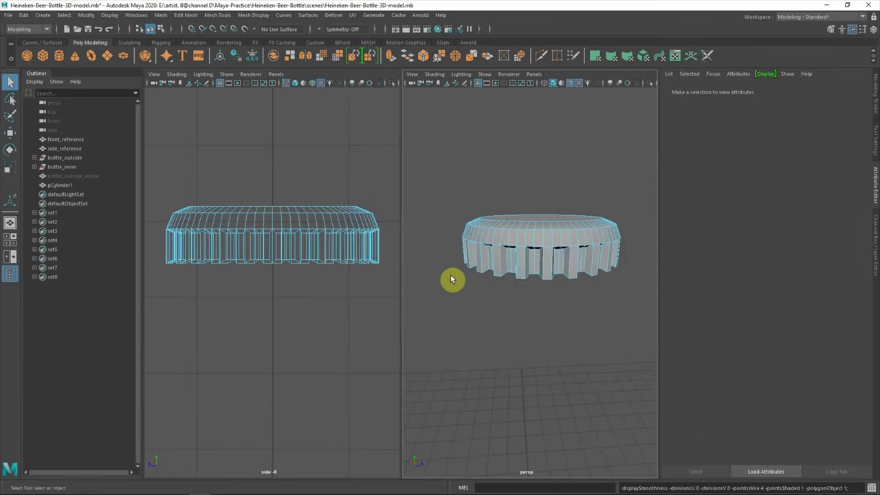
Unhide bottle_outside_inside so the cap can be fitted over the neck
{"action": "left_click", "coordinate": [56, 177]}
{"action": "key", "text": "shift+h"}
{"action": "left_click", "coordinate": [299, 265]}
{"action": "scroll", "coordinate": [552, 234], "scroll_direction": "up", "scroll_amount": 2}
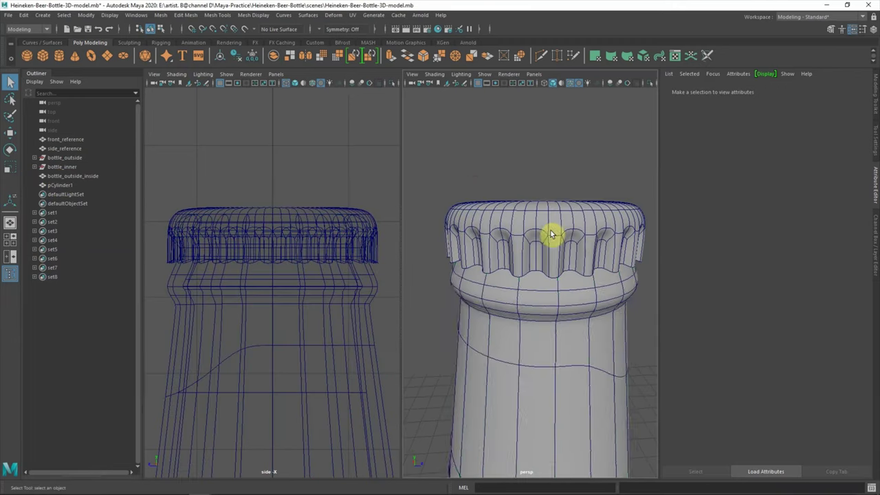
Select the cap's bottom vertex ring and scale it outward to flare the rim
{"action": "right_click", "coordinate": [281, 172]}
{"action": "left_click", "coordinate": [287, 220]}
{"action": "key", "text": "F9"}
{"action": "left_click_drag", "start_coordinate": [150, 251], "coordinate": [354, 275]}
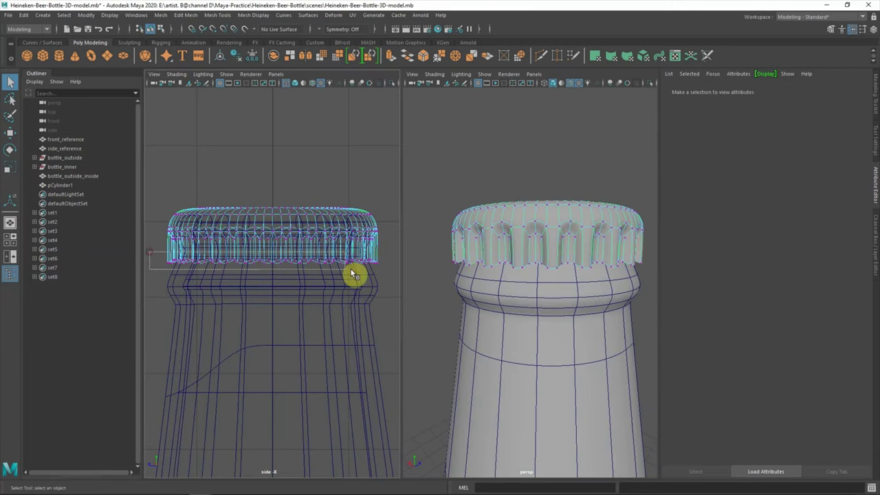
{"action": "key", "text": "e"}
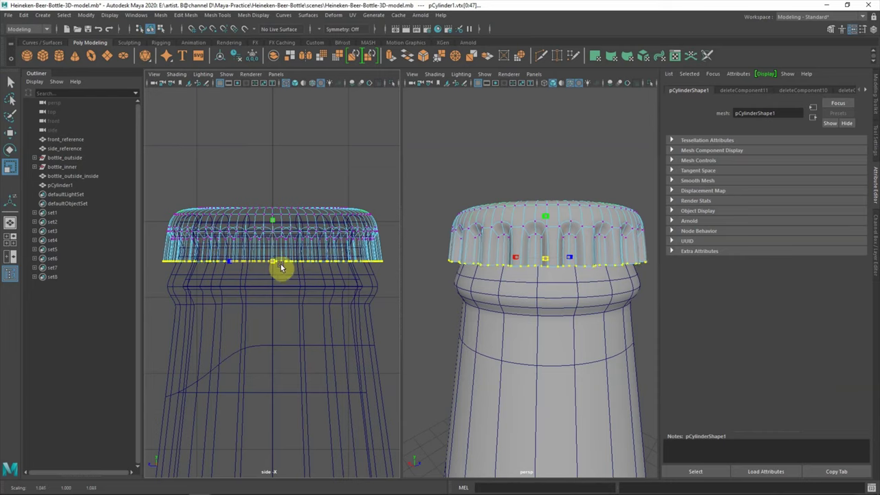
{"action": "key", "text": "space"}
{"action": "middle_click_drag", "start_coordinate": [403, 238], "coordinate": [379, 287], "text": "alt"}
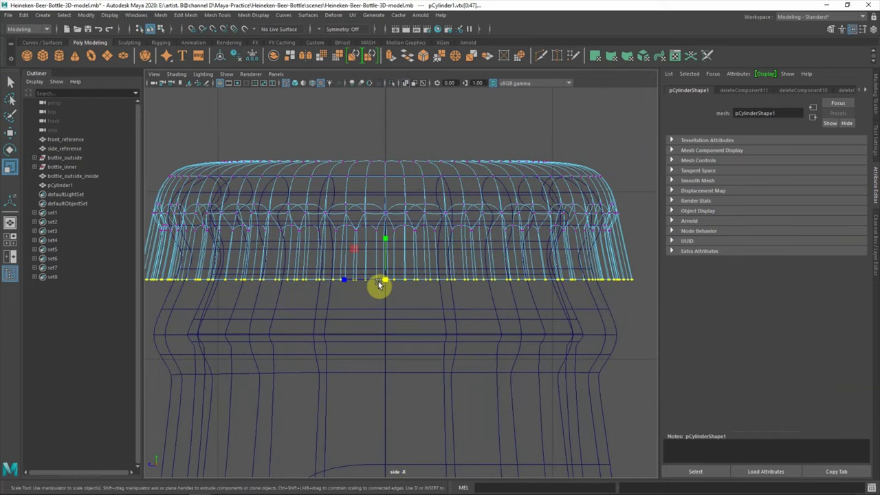
{"action": "key", "text": "space"}
Back in object mode, select the whole cap and scale it to 0.86
{"action": "left_click", "coordinate": [470, 179]}
{"action": "right_click_drag", "start_coordinate": [466, 174], "coordinate": [493, 167]}
{"action": "left_click", "coordinate": [547, 239]}
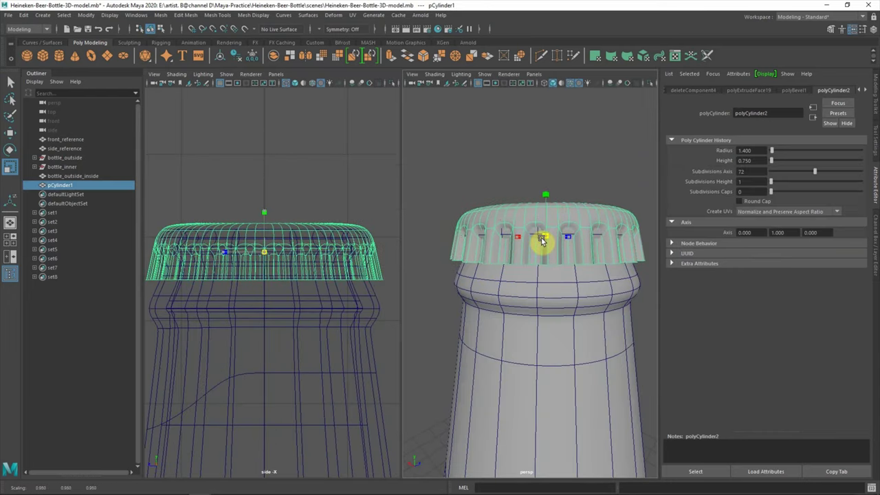
View the cap from above, reselect it and extrude all its faces
{"action": "left_click", "coordinate": [456, 271]}
{"action": "mouse_move", "coordinate": [456, 271]}
{"action": "left_mouse_down", "text": "alt"}
{"action": "mouse_move", "coordinate": [534, 336]}
{"action": "mouse_move", "coordinate": [562, 275]}
{"action": "left_mouse_up", "text": "alt"}
{"action": "key", "text": "space"}
{"action": "mouse_move", "coordinate": [477, 303]}
{"action": "left_mouse_down", "text": "alt"}
{"action": "mouse_move", "coordinate": [442, 364]}
{"action": "mouse_move", "coordinate": [419, 235]}
{"action": "left_mouse_up", "text": "alt"}
{"action": "left_click", "coordinate": [421, 247]}
{"action": "key", "text": "ctrl+e"}
Try a -0.1 shell thickness on the cap, then undo that extrusion
{"action": "left_click_drag", "start_coordinate": [545, 387], "coordinate": [572, 389]}
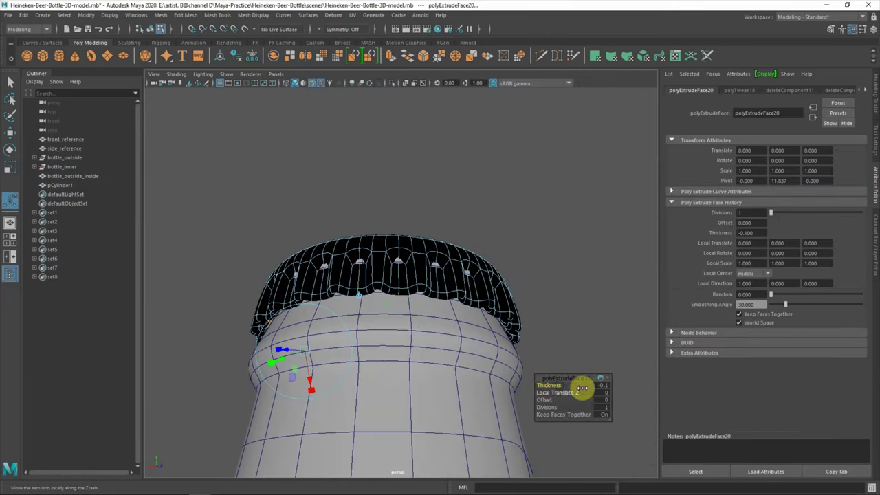
{"action": "left_click_drag", "start_coordinate": [495, 324], "coordinate": [514, 285], "text": "alt"}
{"action": "key", "text": "ctrl+z"}
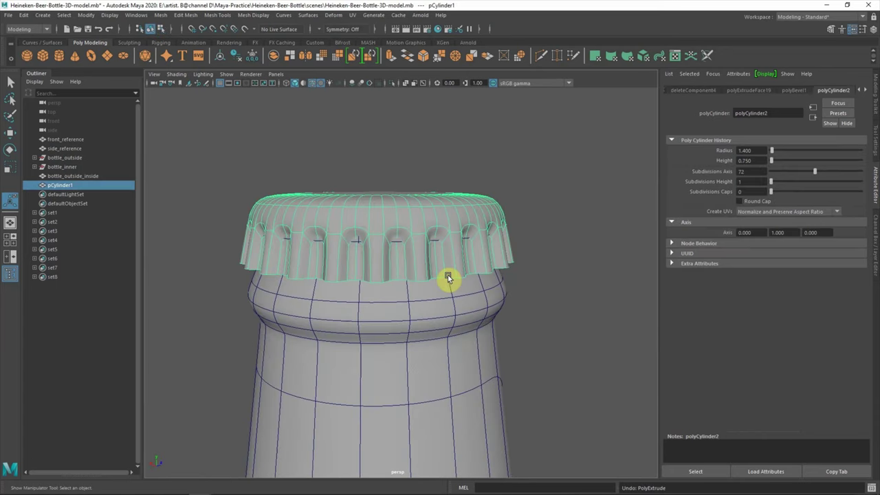
In wireframe side view, scale the cap's middle vertex ring to pinch it
{"action": "key", "text": "space"}
{"action": "key", "text": "space"}
{"action": "left_click_drag", "start_coordinate": [151, 196], "coordinate": [553, 226]}
{"action": "key", "text": "r"}
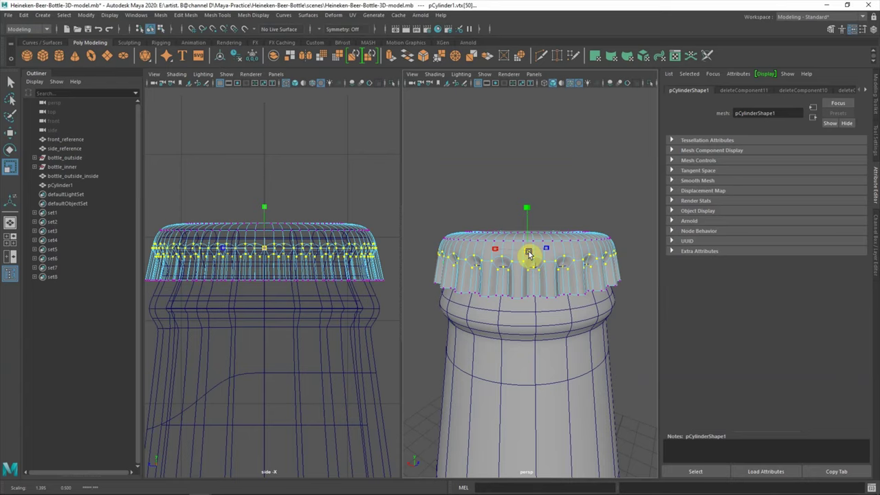
{"action": "left_click", "coordinate": [412, 238]}
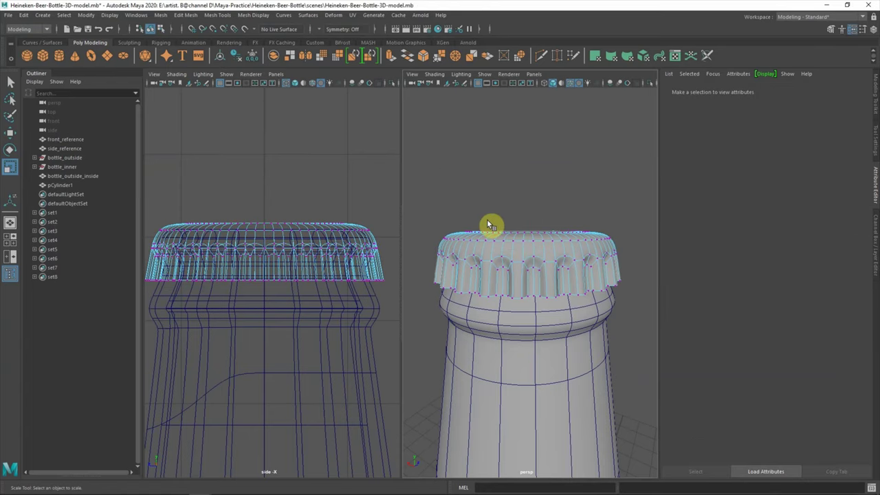
Extrude all cap faces again with a thickness of -0.05
{"action": "key", "text": "space"}
{"action": "key", "text": "F8"}
{"action": "key", "text": "ctrl+e"}
{"action": "left_click_drag", "start_coordinate": [563, 390], "coordinate": [548, 385]}
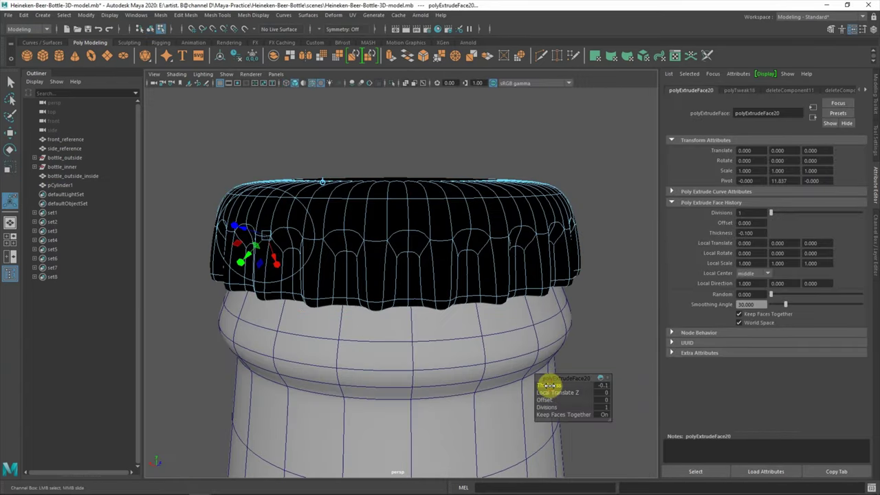
{"action": "left_click_drag", "start_coordinate": [560, 327], "coordinate": [602, 384], "text": "alt"}
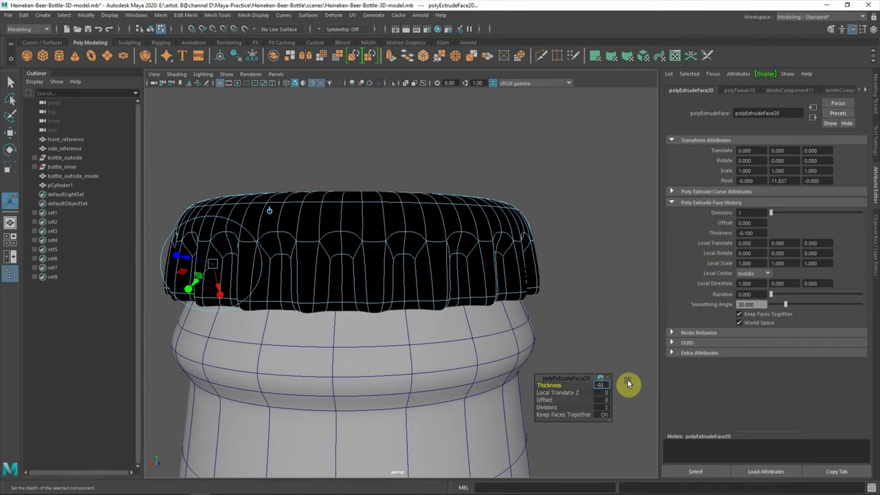
{"action": "left_click", "coordinate": [253, 14]}
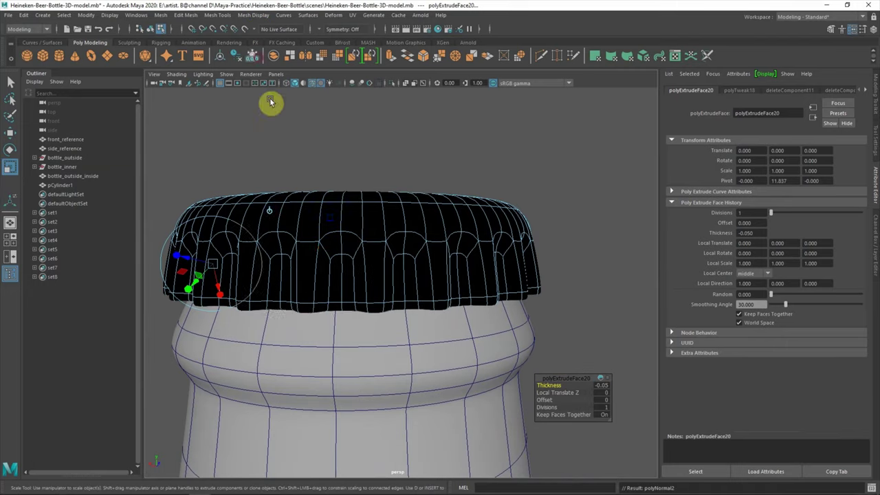
{"action": "key", "text": "F8"}
Reverse the cap's normals via Mesh Display, then select the bottle
{"action": "left_click", "coordinate": [403, 165]}
{"action": "left_click", "coordinate": [440, 197]}
{"action": "left_click", "coordinate": [253, 15]}
{"action": "left_click", "coordinate": [262, 57]}
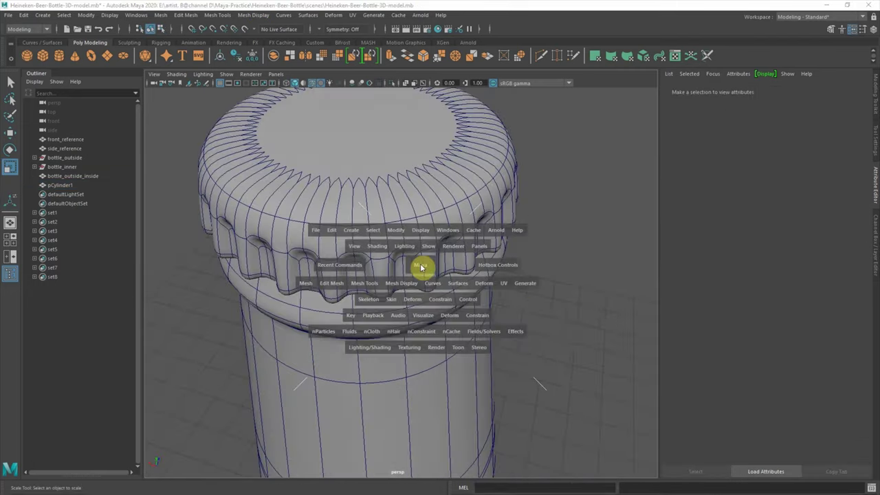
{"action": "key", "text": "space"}
{"action": "mouse_move", "coordinate": [515, 353]}
{"action": "left_mouse_down", "text": "alt"}
{"action": "mouse_move", "coordinate": [550, 356]}
{"action": "mouse_move", "coordinate": [556, 234]}
{"action": "mouse_move", "coordinate": [550, 249]}
{"action": "mouse_move", "coordinate": [570, 265]}
{"action": "mouse_move", "coordinate": [485, 324]}
{"action": "left_mouse_up", "text": "alt"}
{"action": "left_click", "coordinate": [550, 356]}
{"action": "scroll", "coordinate": [495, 275], "scroll_direction": "down", "scroll_amount": 5}
{"action": "scroll", "coordinate": [540, 393], "scroll_direction": "up", "scroll_amount": 5}
{"action": "scroll", "coordinate": [520, 334], "scroll_direction": "down", "scroll_amount": 5}
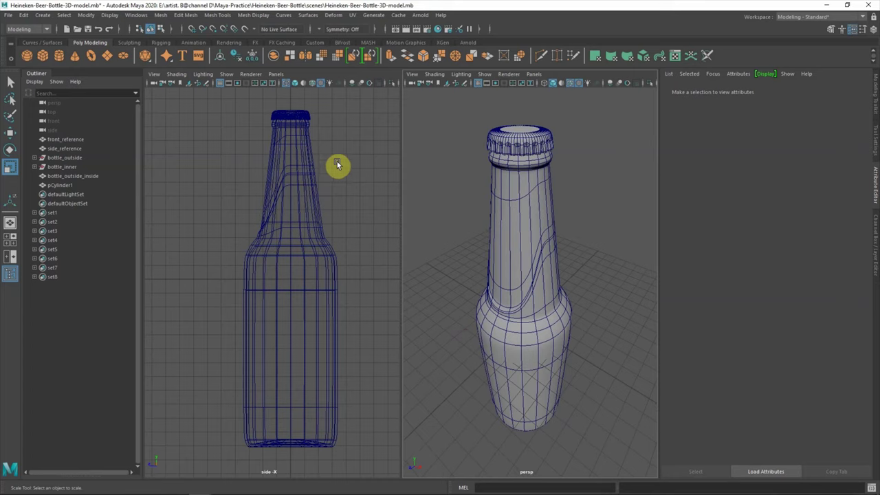
Make the side view smooth shaded and see-through
{"action": "left_click", "coordinate": [176, 73]}
{"action": "left_click", "coordinate": [184, 103]}
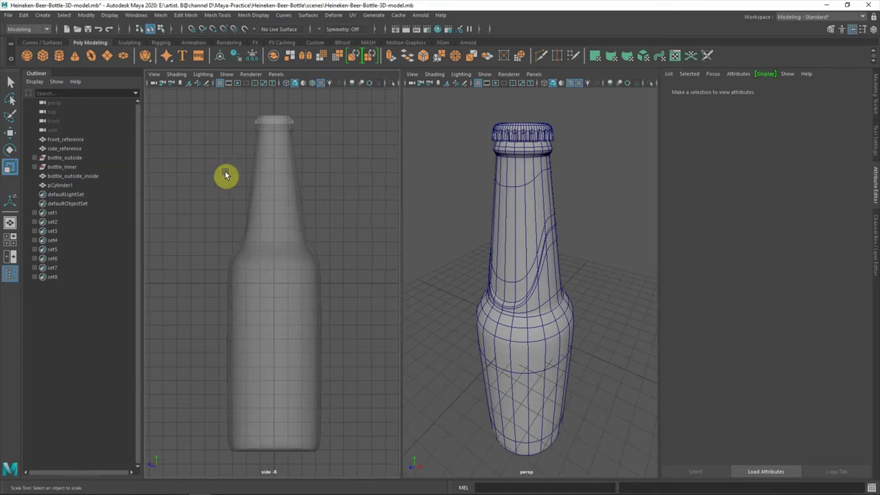
{"action": "left_click", "coordinate": [177, 74]}
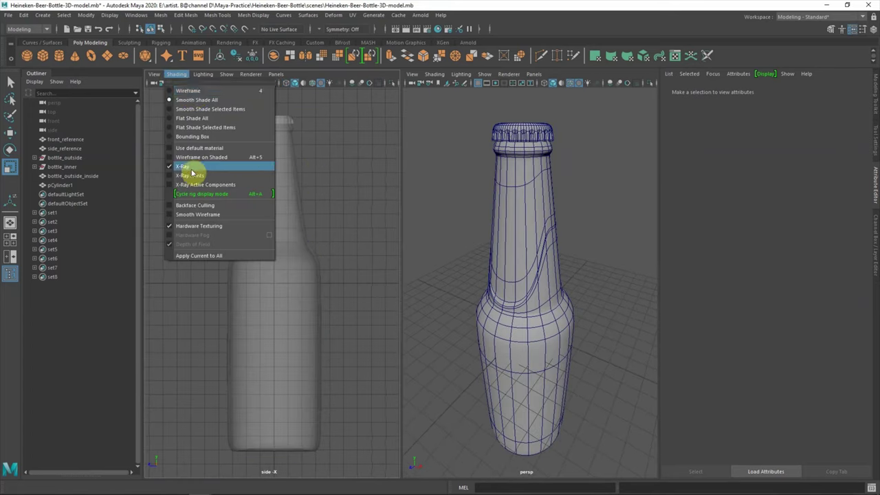
{"action": "left_click", "coordinate": [196, 168]}
Assign the bottle a new Lambert material coloured dark green
{"action": "left_click", "coordinate": [267, 207]}
{"action": "right_click_drag", "start_coordinate": [451, 214], "coordinate": [383, 363]}
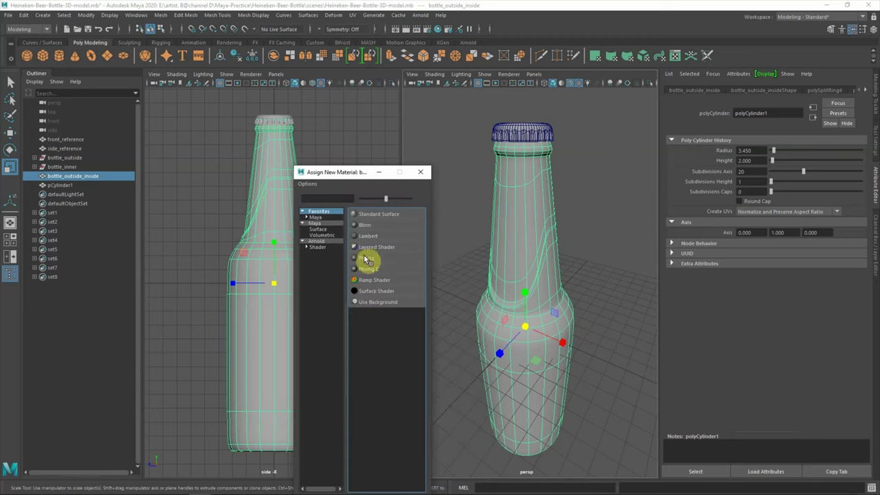
{"action": "left_click", "coordinate": [371, 240]}
{"action": "left_click", "coordinate": [770, 197]}
{"action": "left_click_drag", "start_coordinate": [758, 241], "coordinate": [741, 252]}
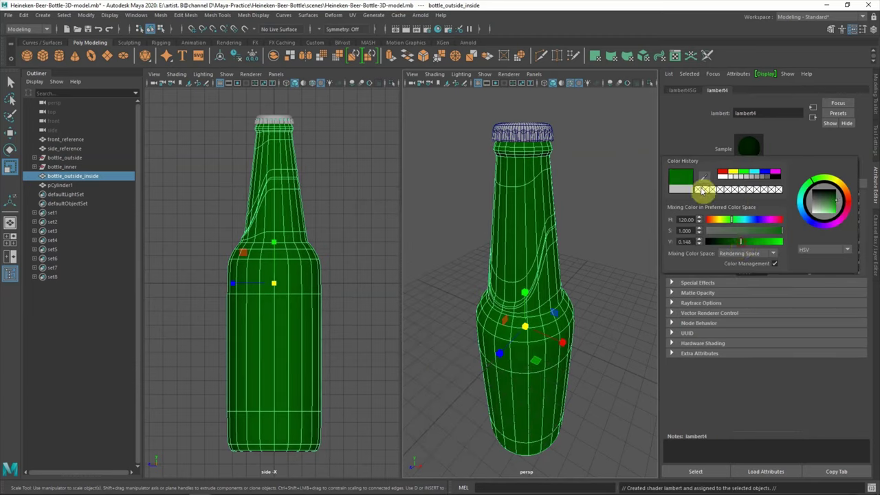
{"action": "left_click_drag", "start_coordinate": [772, 204], "coordinate": [805, 204]}
{"action": "left_click", "coordinate": [589, 248]}
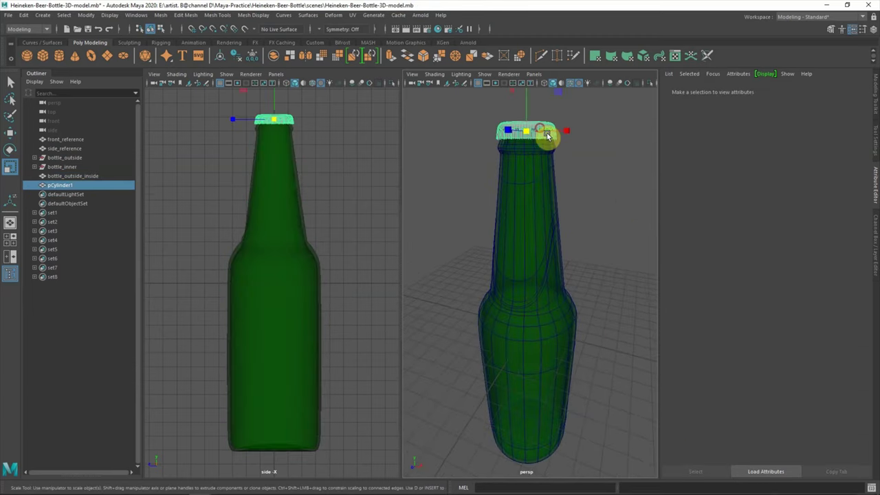
Assign the cap a new Lambert material coloured grey
{"action": "left_click", "coordinate": [541, 131]}
{"action": "right_click_drag", "start_coordinate": [540, 131], "coordinate": [547, 354]}
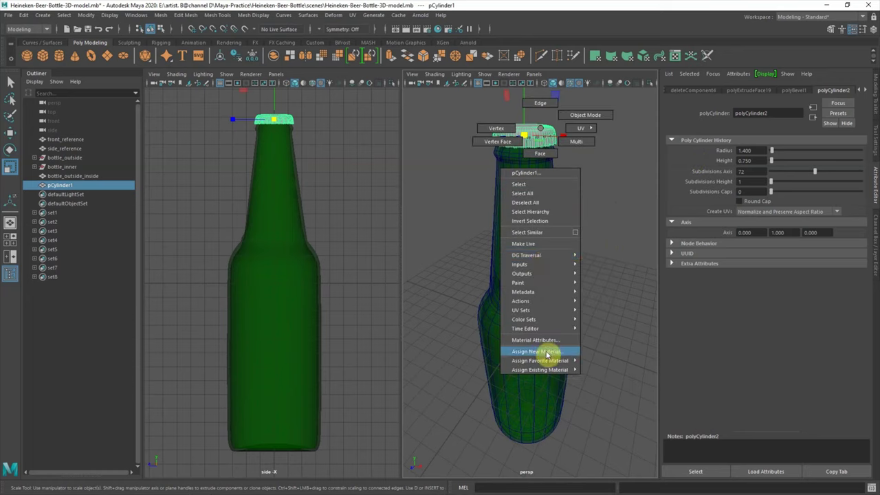
{"action": "left_click", "coordinate": [375, 241]}
{"action": "left_click_drag", "start_coordinate": [807, 198], "coordinate": [792, 195]}
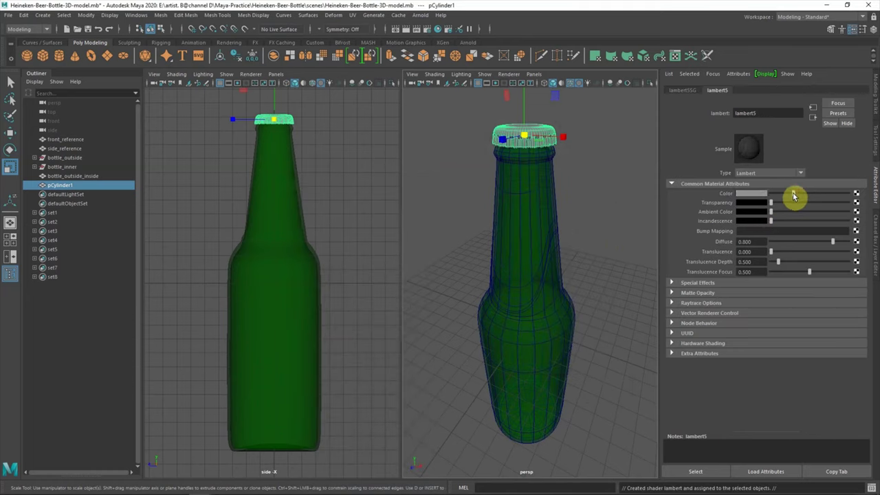
{"action": "left_click", "coordinate": [583, 248]}
{"action": "left_click", "coordinate": [176, 73]}
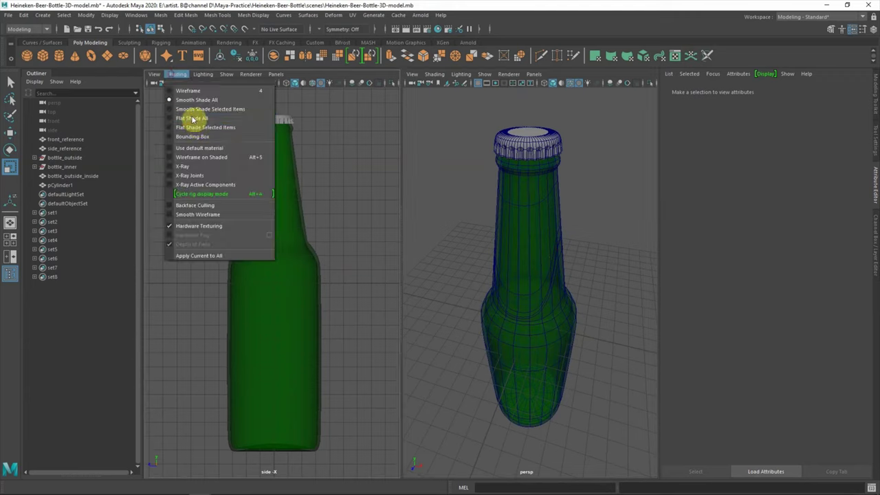
Show the left pane as a front view with wireframe on shaded
{"action": "left_click", "coordinate": [190, 157]}
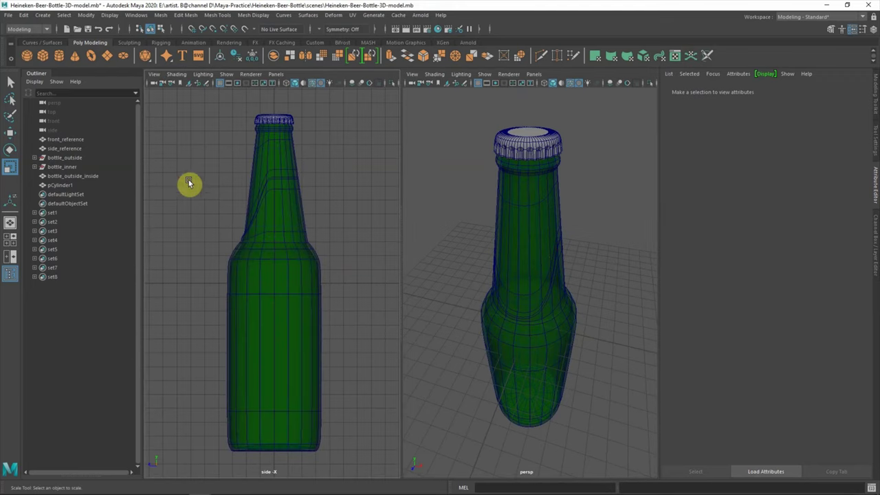
{"action": "key", "text": "space"}
{"action": "left_click_drag", "start_coordinate": [190, 185], "coordinate": [199, 233]}
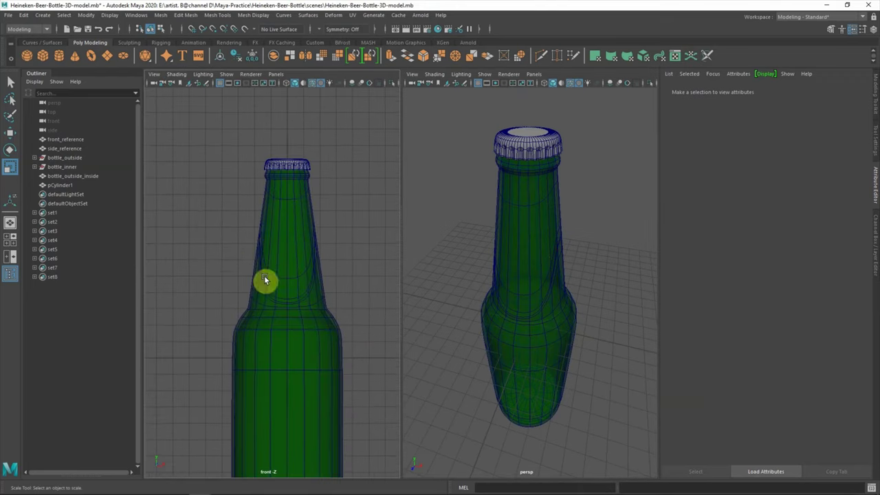
{"action": "scroll", "coordinate": [503, 299], "scroll_direction": "down", "scroll_amount": 3}
{"action": "scroll", "coordinate": [523, 300], "scroll_direction": "up", "scroll_amount": 3}
Select bottle_outside_inside and the cap, then attempt to duplicate them
{"action": "left_click", "coordinate": [562, 285]}
{"action": "left_click", "coordinate": [598, 285]}
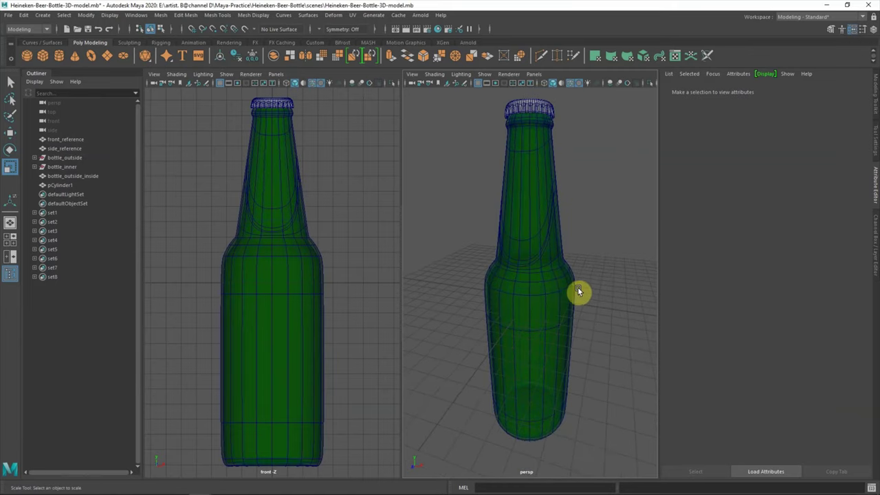
{"action": "left_click", "coordinate": [576, 290]}
{"action": "left_click", "coordinate": [550, 113], "text": "shift"}
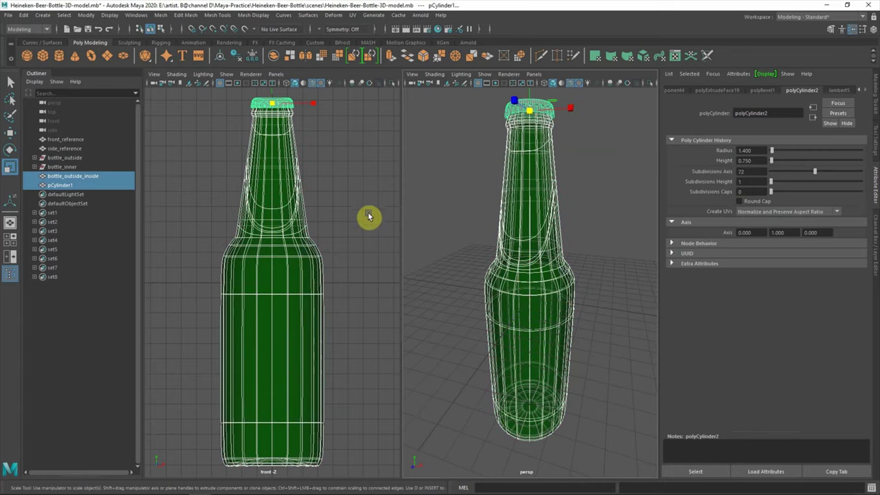
{"action": "left_click", "coordinate": [368, 215]}
{"action": "key", "text": "ctrl+d"}
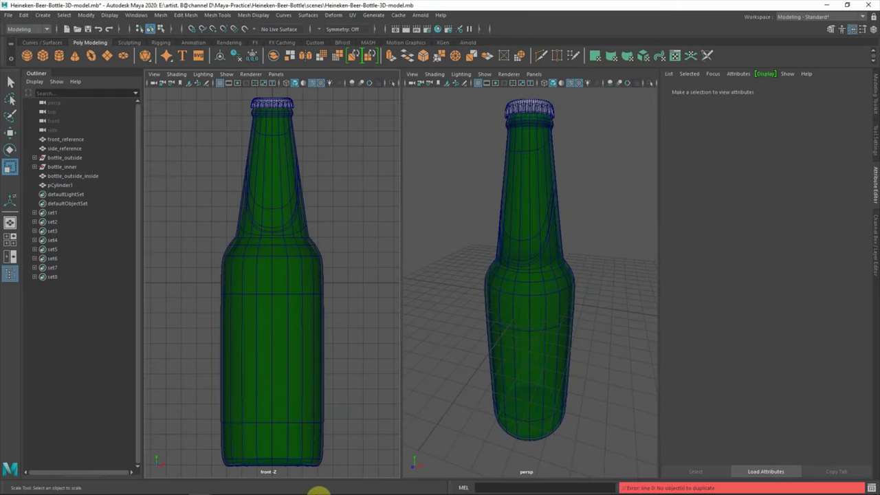